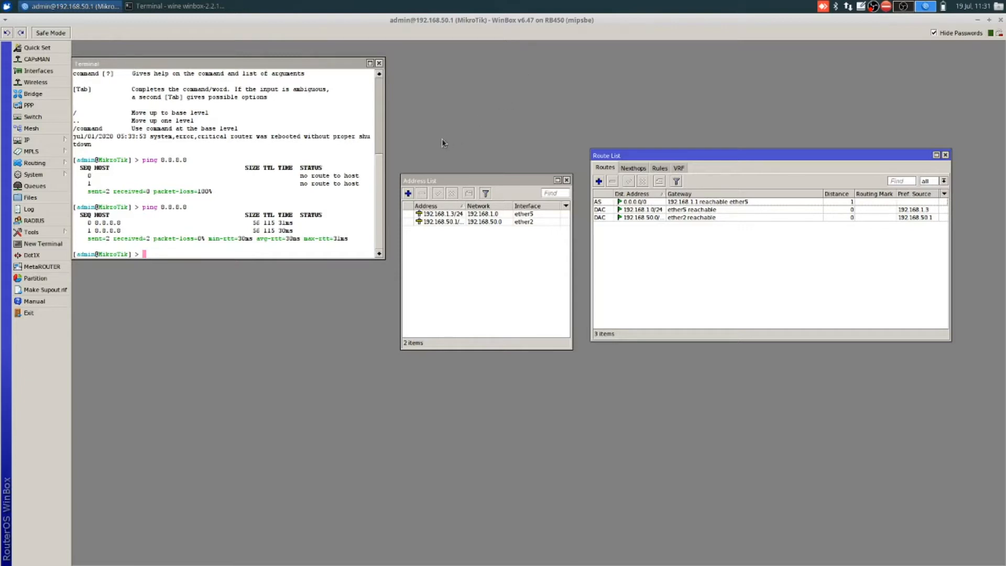
# Step: Create a new address entry 192.168.40.1/24 assigned to ether4, then apply and confirm it
pyautogui.click(408, 195)
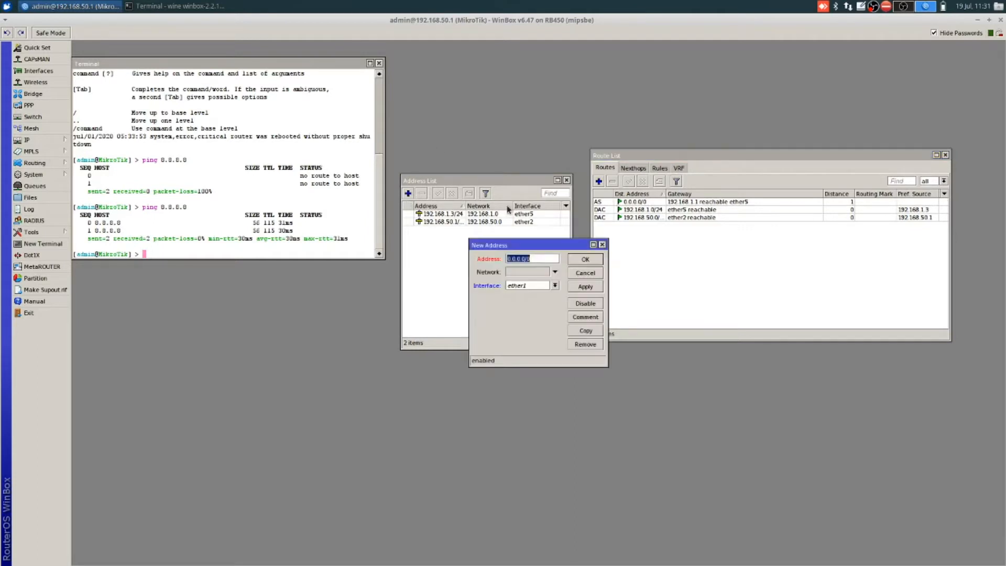
pyautogui.click(555, 285)
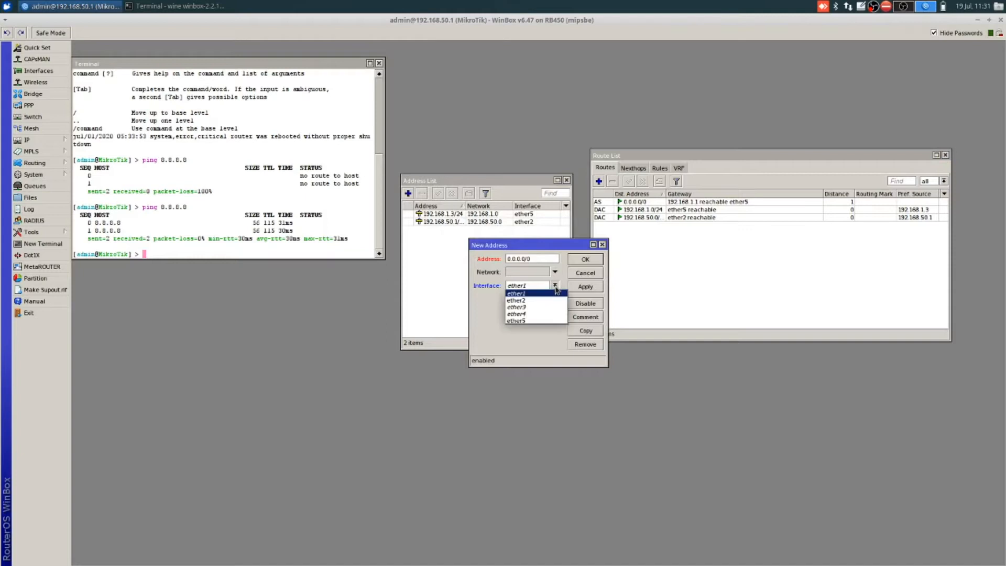
pyautogui.click(552, 314)
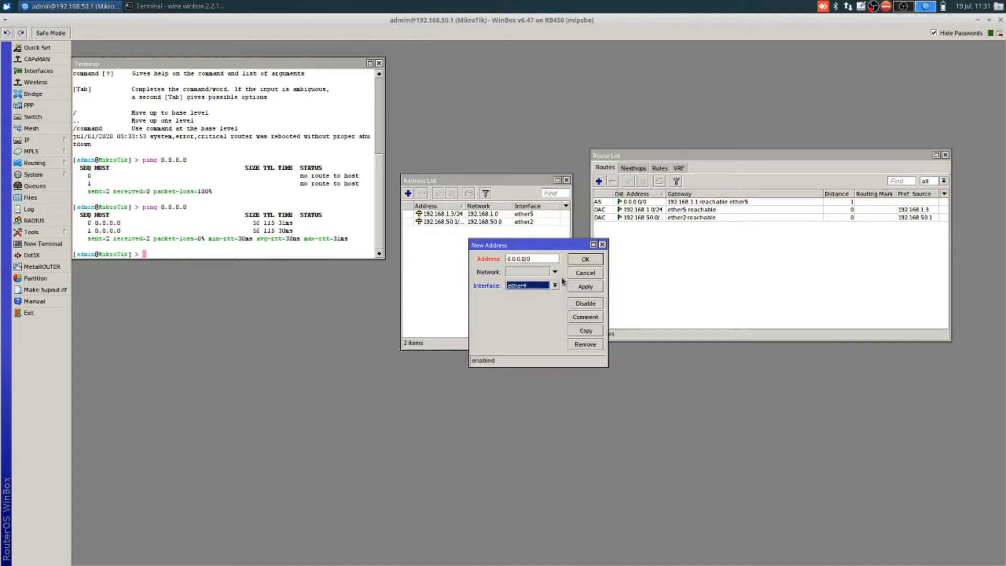
pyautogui.click(525, 215)
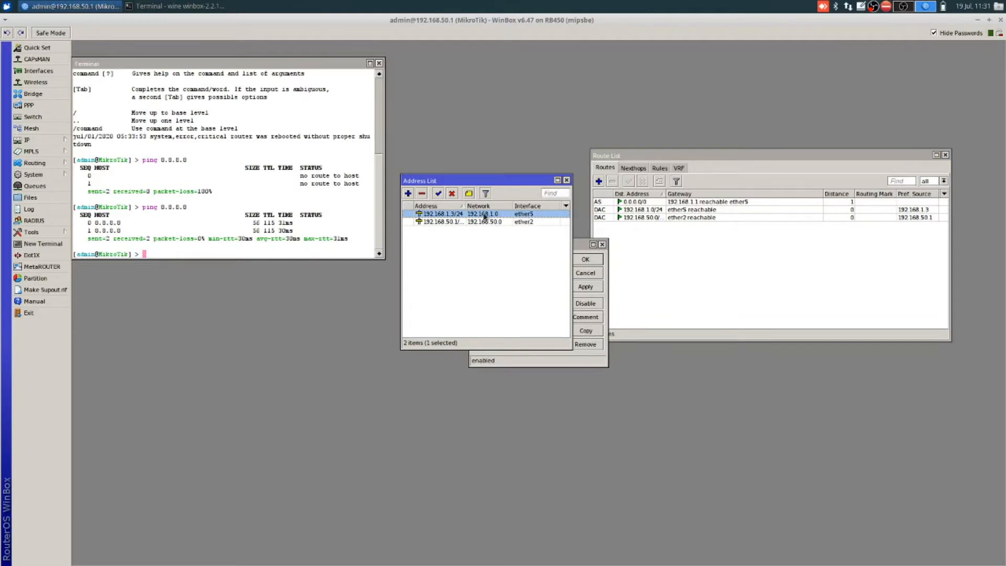
pyautogui.click(508, 223)
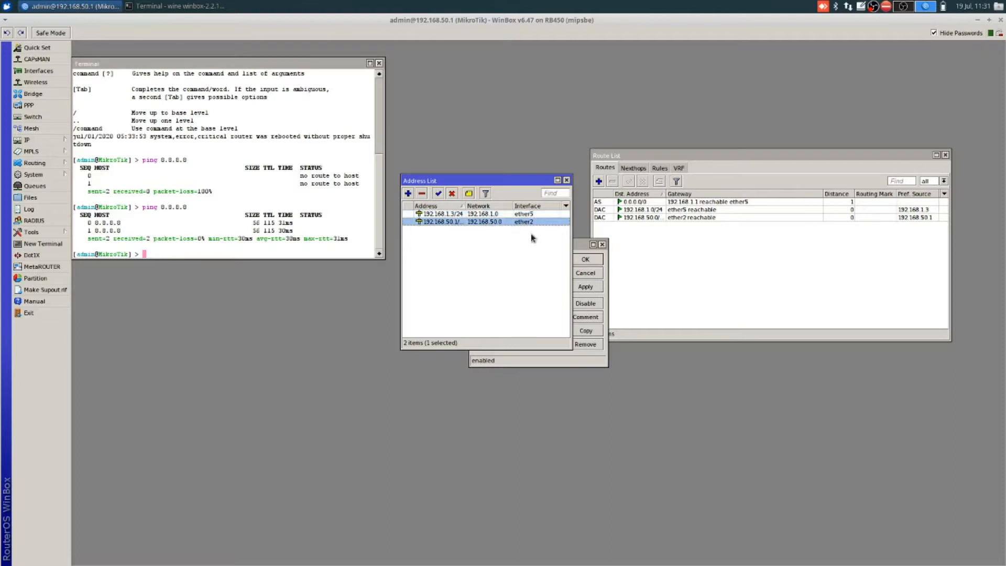
pyautogui.click(583, 245)
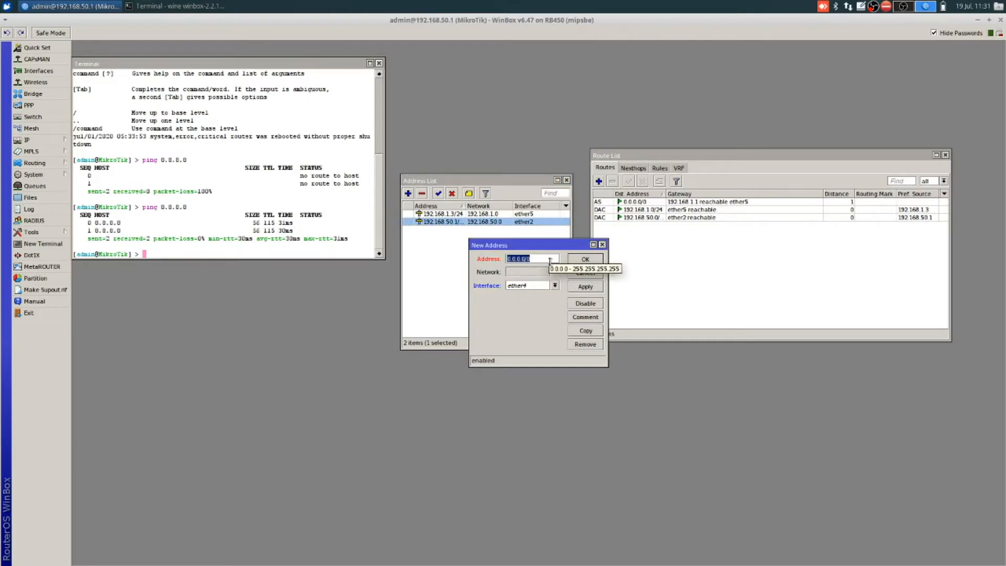
pyautogui.write('192.168.60')
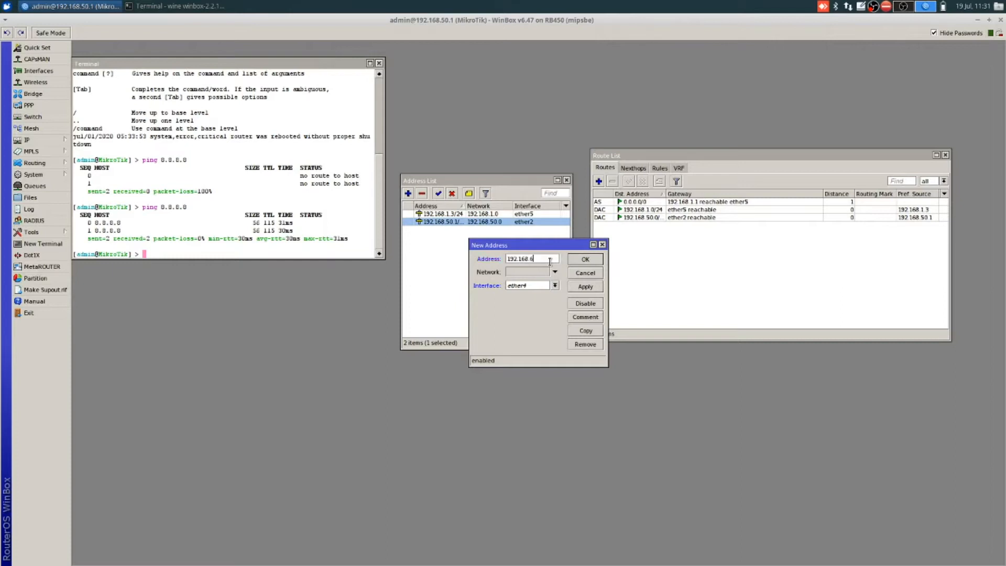
pyautogui.press('BackSpace')
pyautogui.press('BackSpace')
pyautogui.write('40.1/2')
pyautogui.click(591, 288)
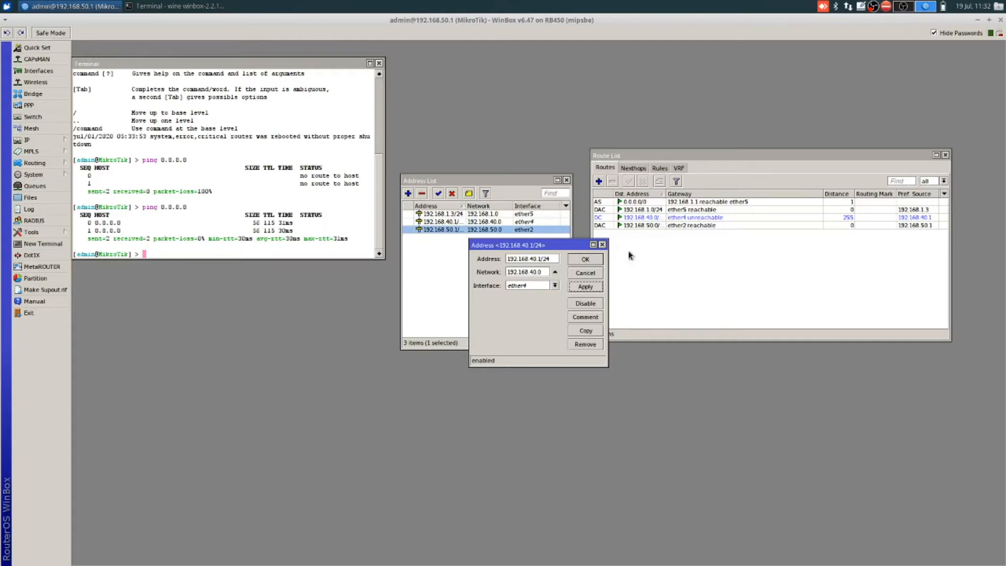
pyautogui.click(585, 259)
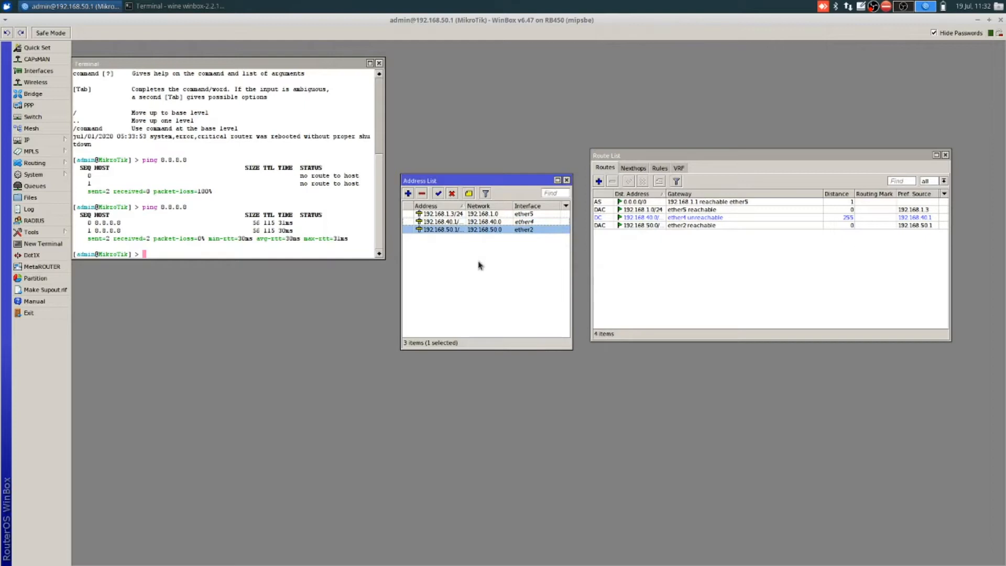
# Step: Open the IP > Hotspot window and move it lower on the screen
pyautogui.click(40, 140)
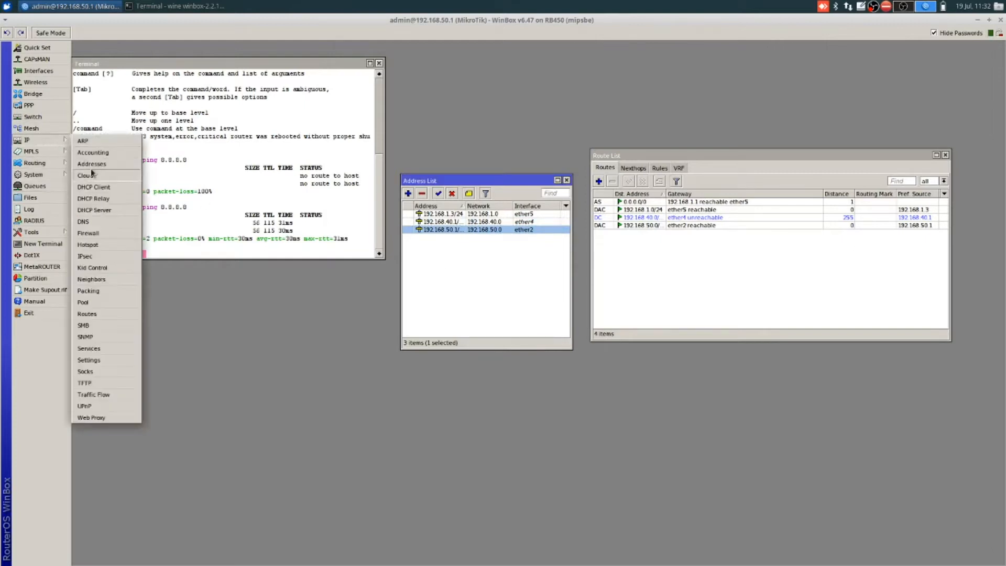
pyautogui.click(104, 242)
pyautogui.moveTo(432, 214); pyautogui.dragTo(237, 327)
# Step: Ping 8.8.8.8 from the router terminal
pyautogui.click(156, 201)
pyautogui.write('ping 8.8.8.8')
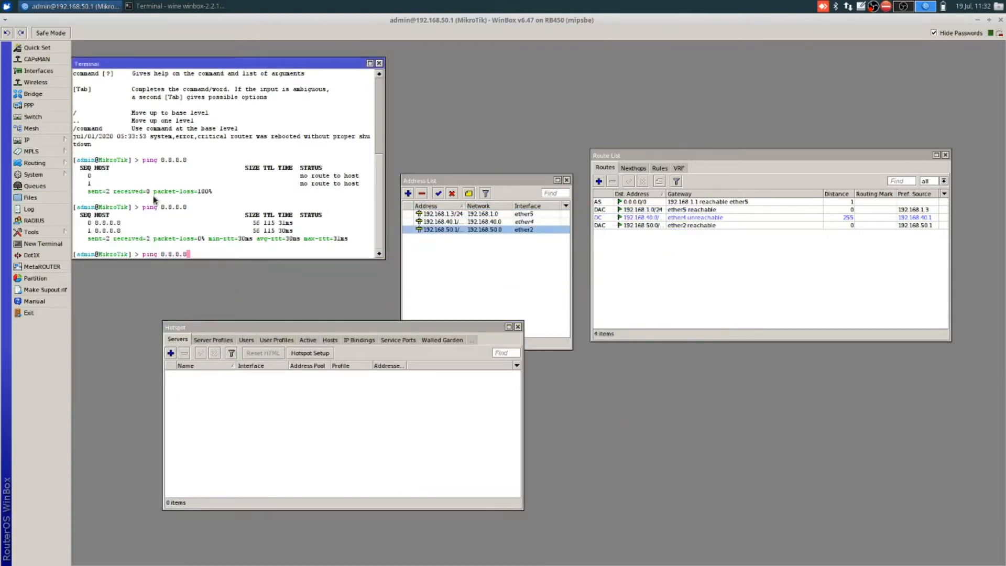
pyautogui.press('Return')
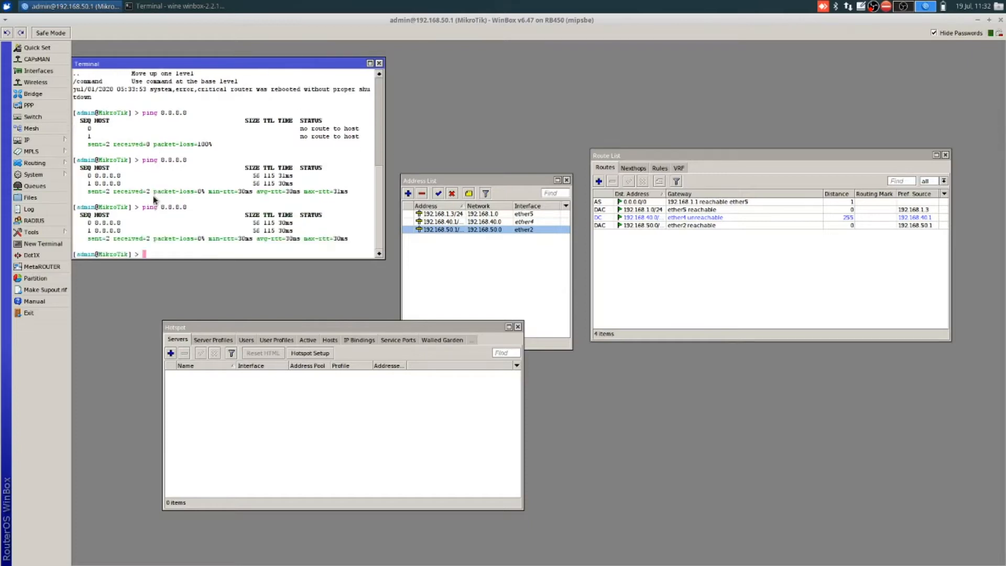
# Step: Launch the Hotspot Setup wizard from the Hotspot window
pyautogui.click(206, 403)
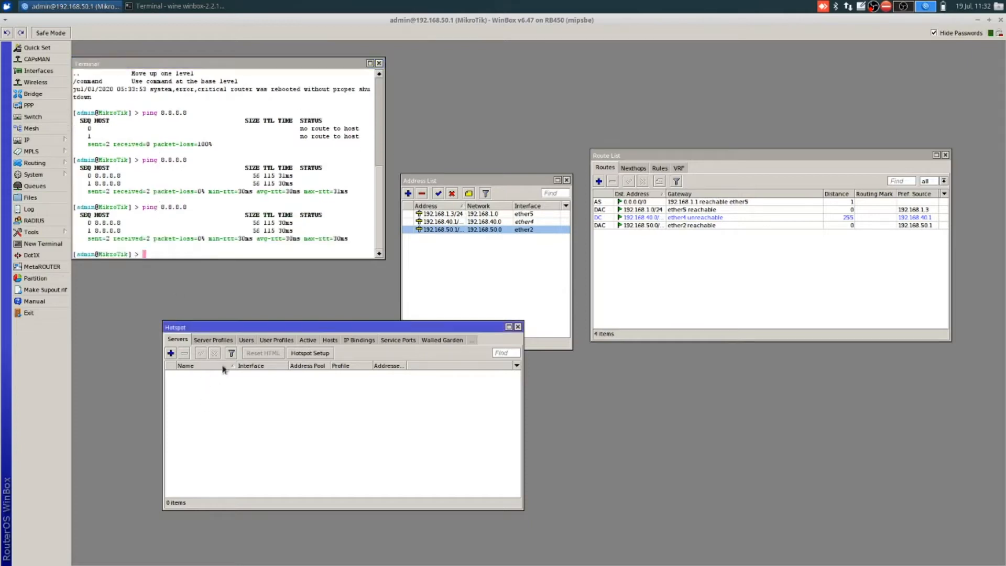
pyautogui.click(24, 143)
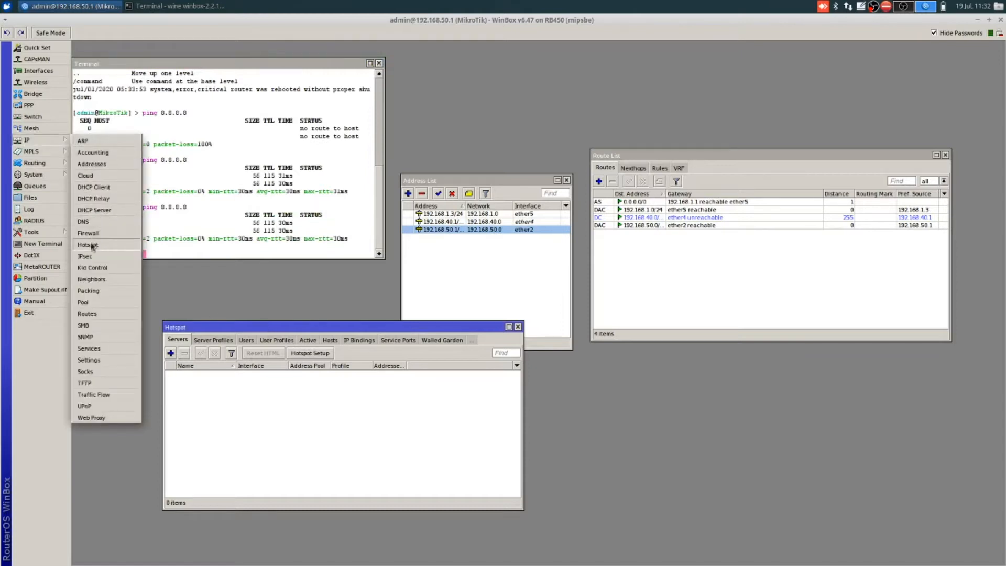
pyautogui.click(229, 428)
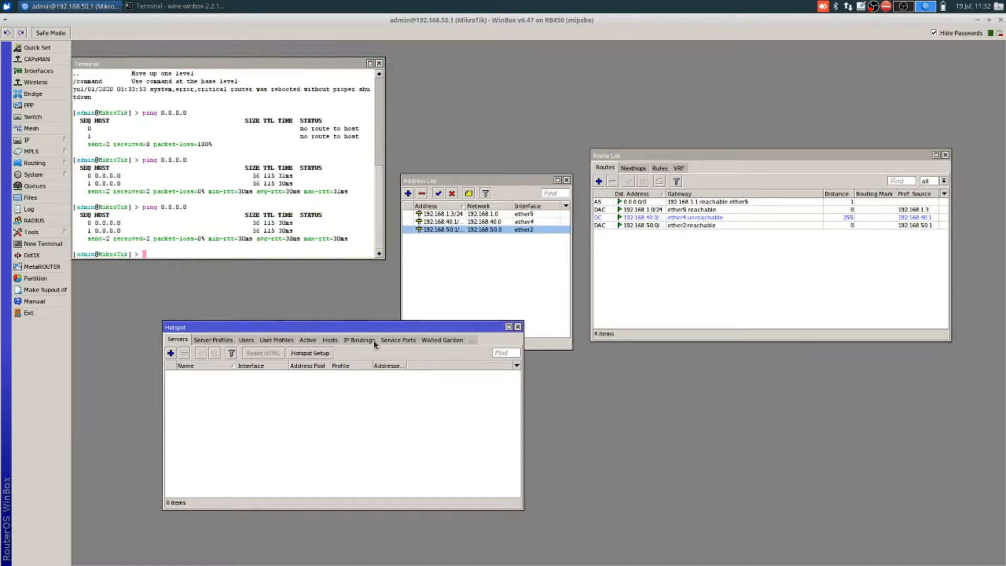
pyautogui.click(315, 355)
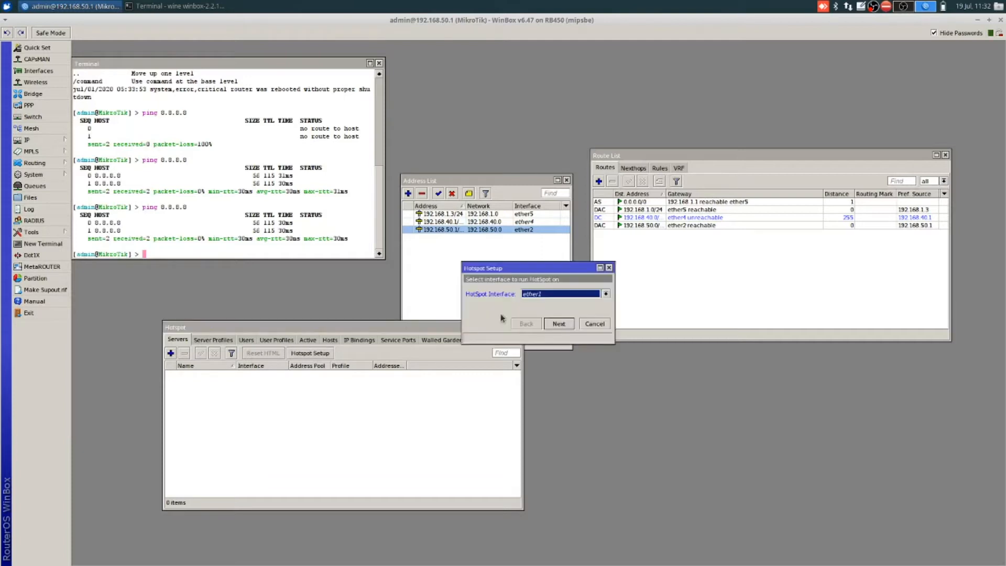
# Step: Run the hotspot on ether4, accepting local address 192.168.40.1/24 with masquerading and the 192.168.40.x pool
pyautogui.click(606, 295)
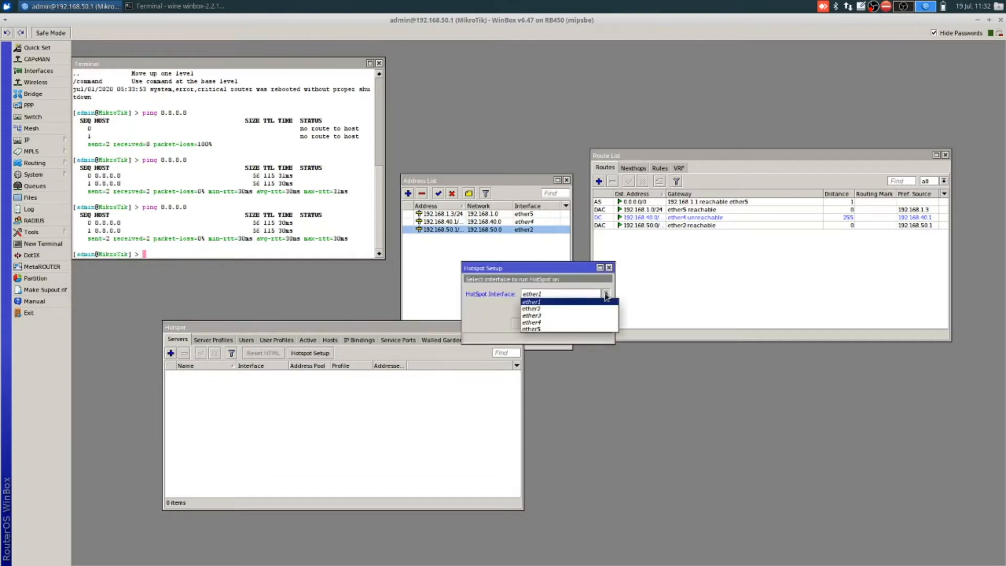
pyautogui.click(600, 322)
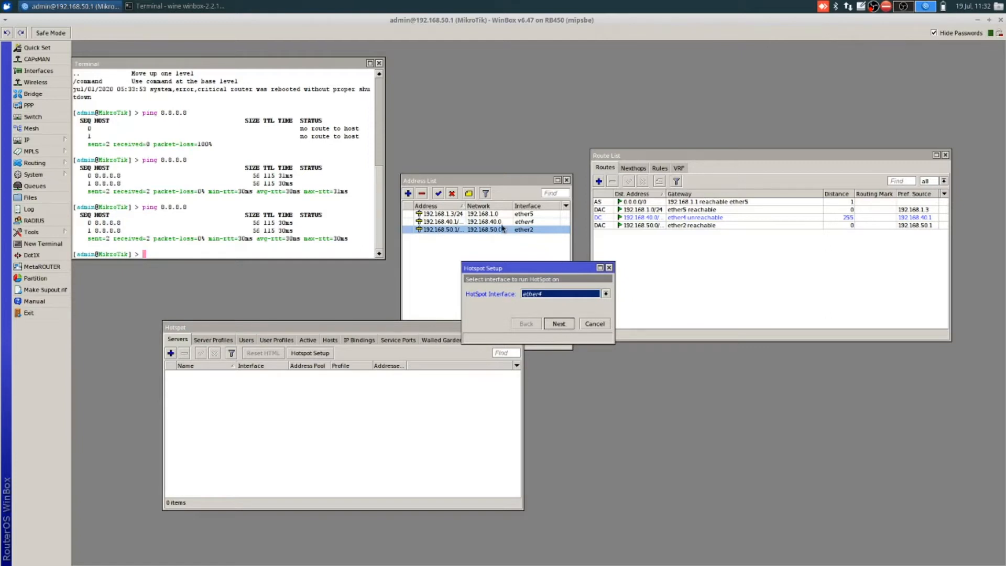
pyautogui.click(560, 324)
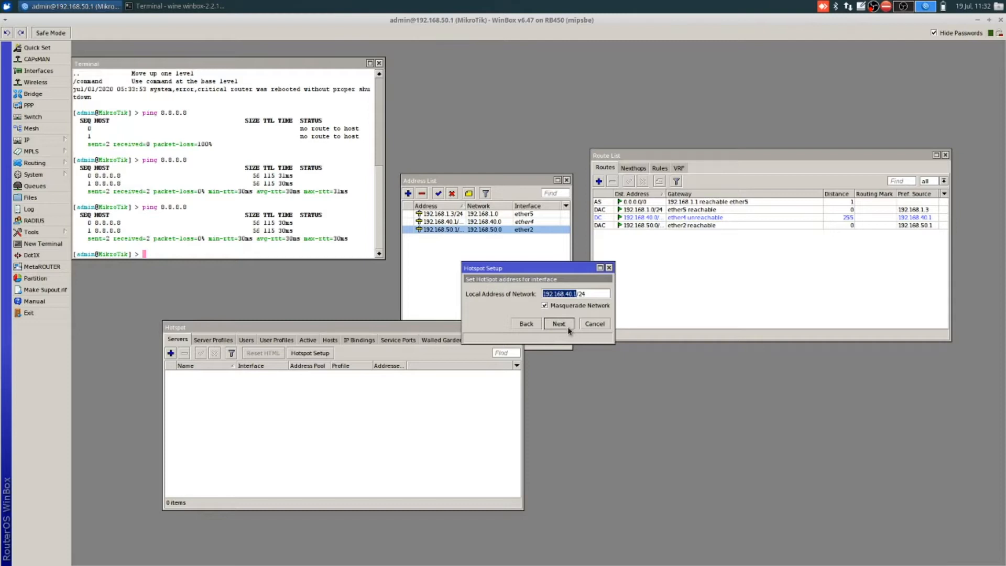
pyautogui.click(558, 324)
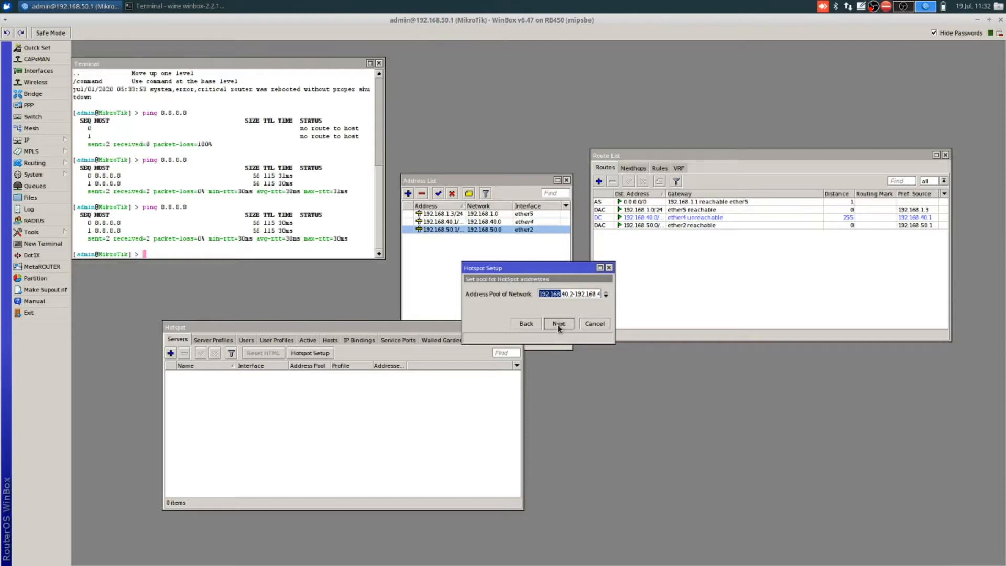
pyautogui.click(574, 294)
pyautogui.hotkey('shift', 'End')
pyautogui.click(558, 324)
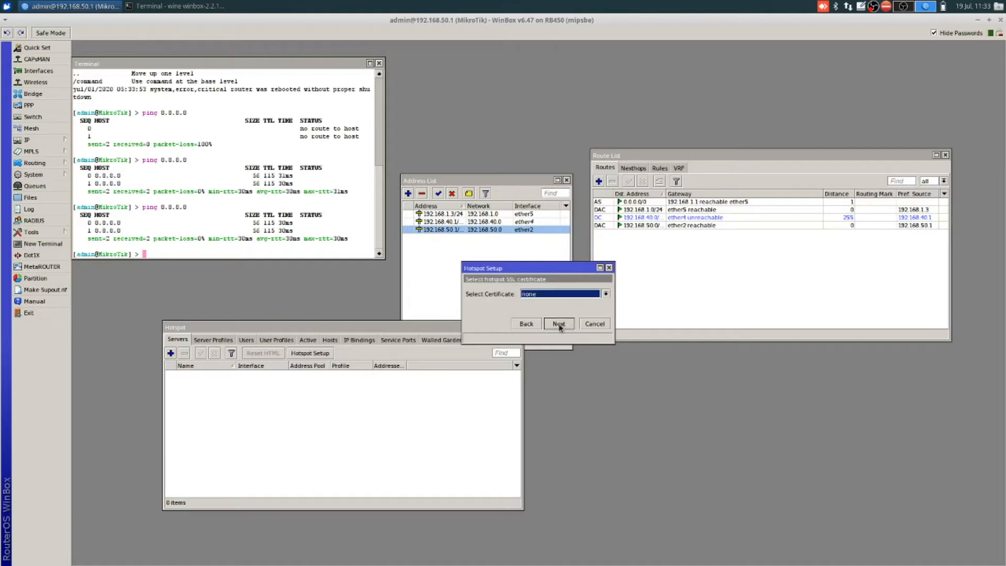
# Step: Skip certificate and SMTP, keep DNS 8.8.8.8, set DNS name demo.net and finish
pyautogui.click(559, 324)
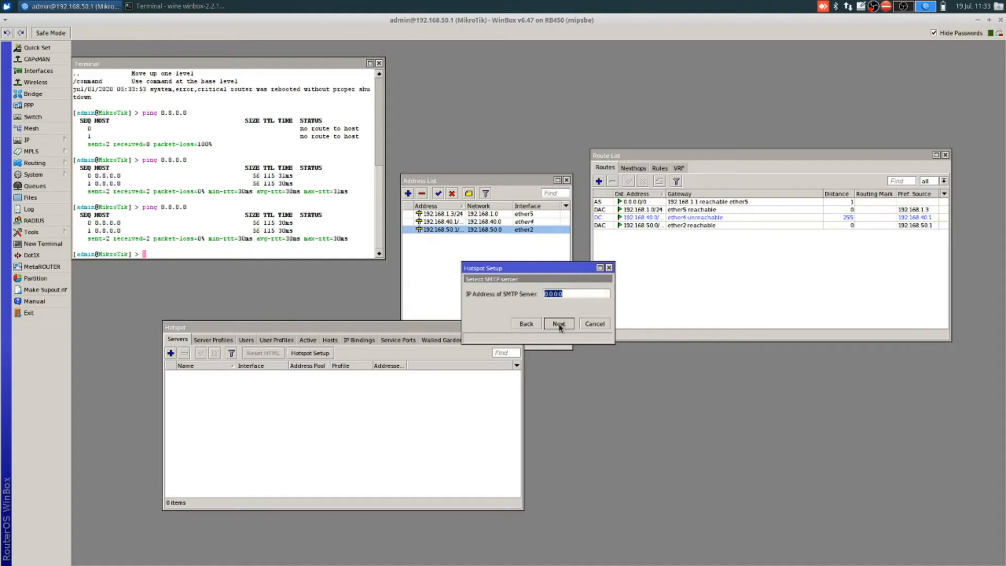
pyautogui.click(559, 324)
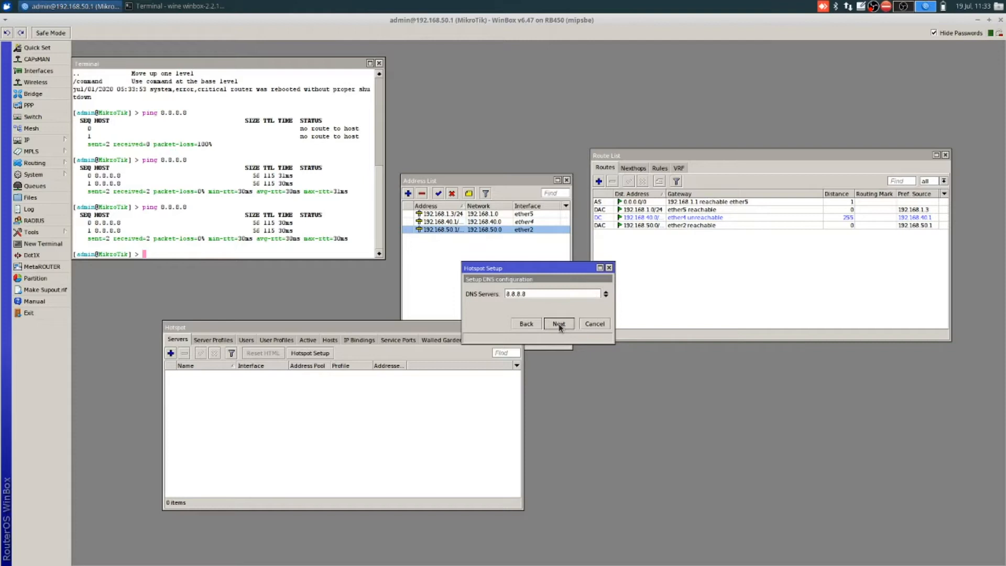
pyautogui.click(558, 324)
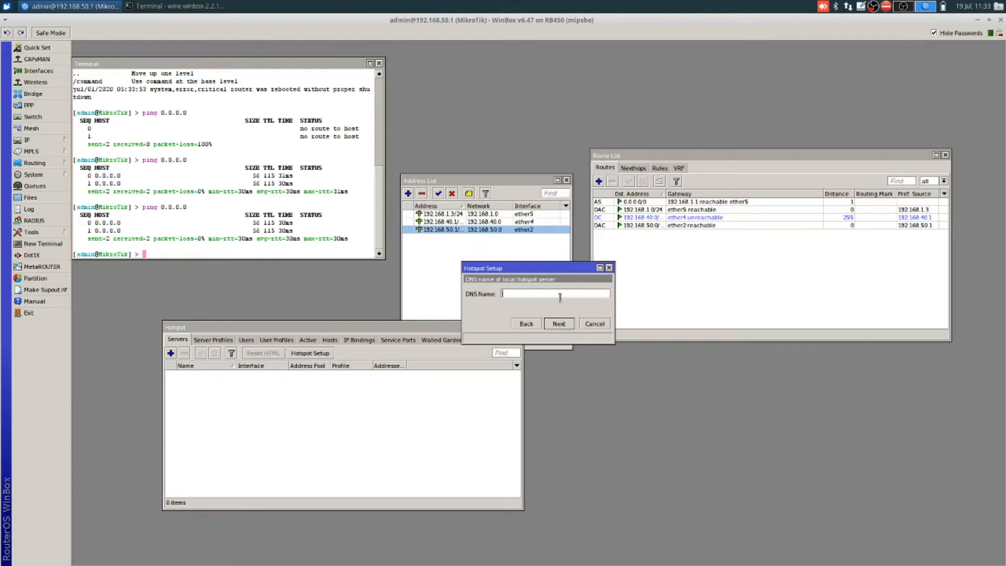
pyautogui.write('demo.net')
pyautogui.click(559, 324)
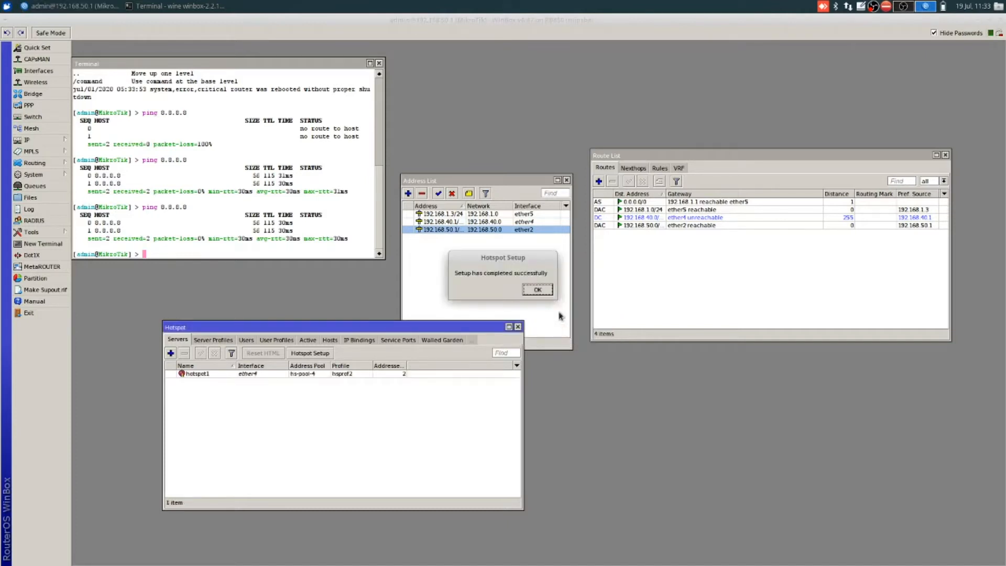
pyautogui.click(538, 290)
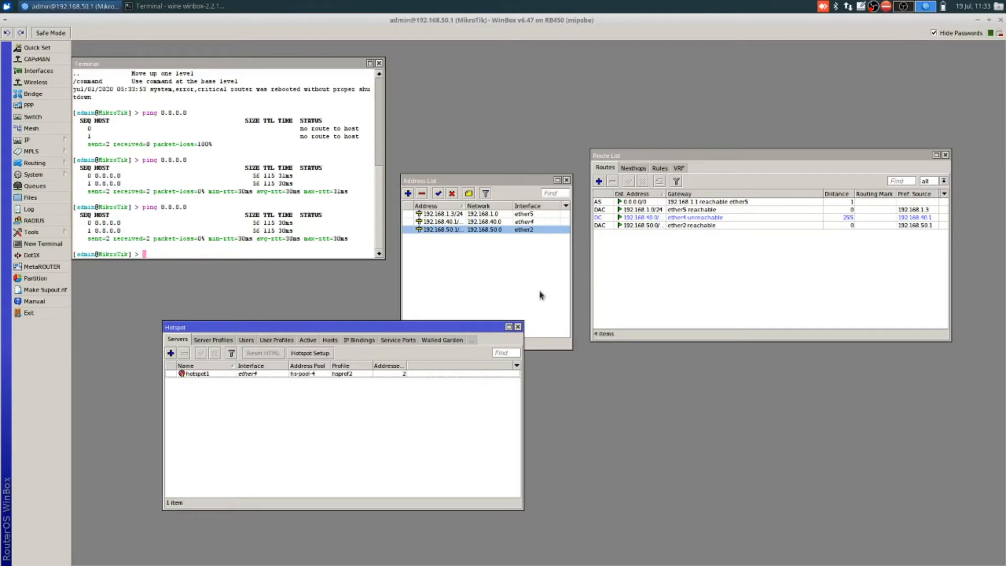
pyautogui.click(397, 373)
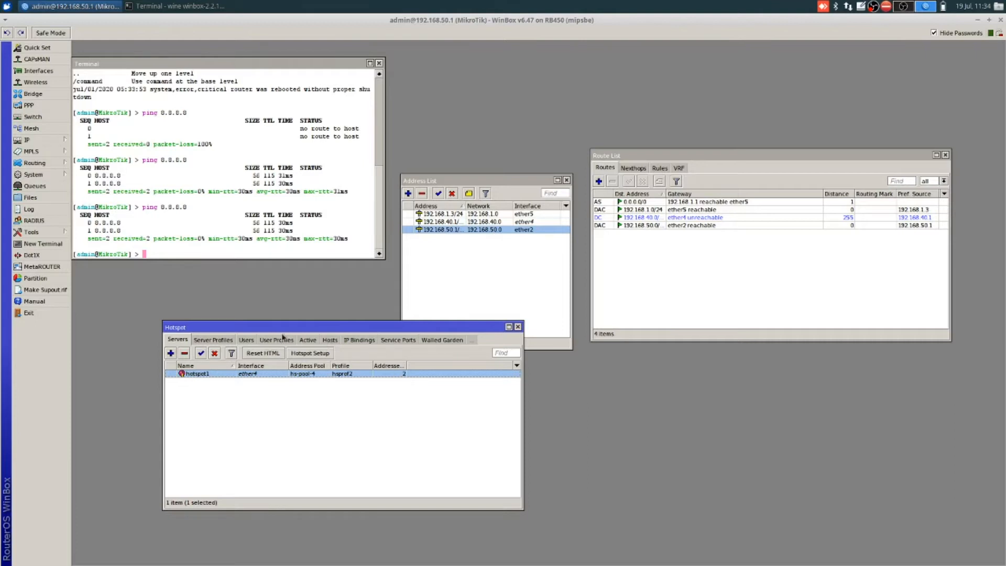
# Step: Add hotspot user demo with its password, confirm it and select it in the user list
pyautogui.click(247, 341)
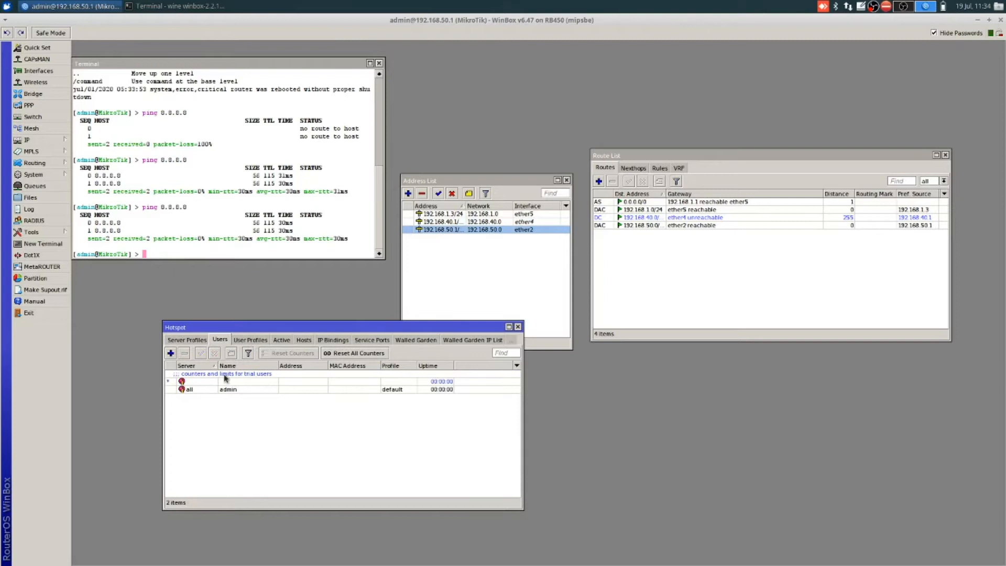
pyautogui.click(170, 353)
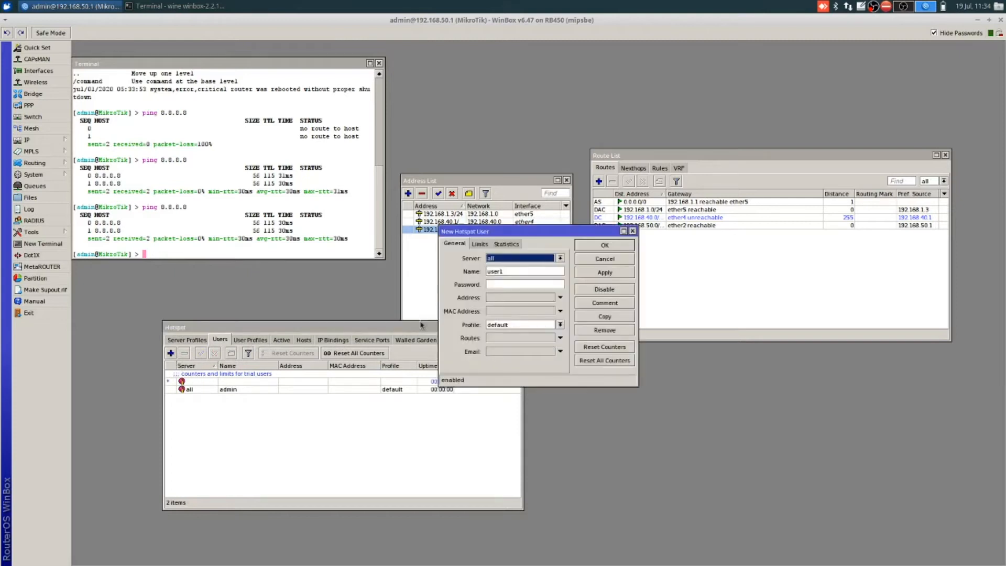
pyautogui.click(530, 269)
pyautogui.doubleClick(529, 268)
pyautogui.write('demo')
pyautogui.press('Tab')
pyautogui.write('demo')
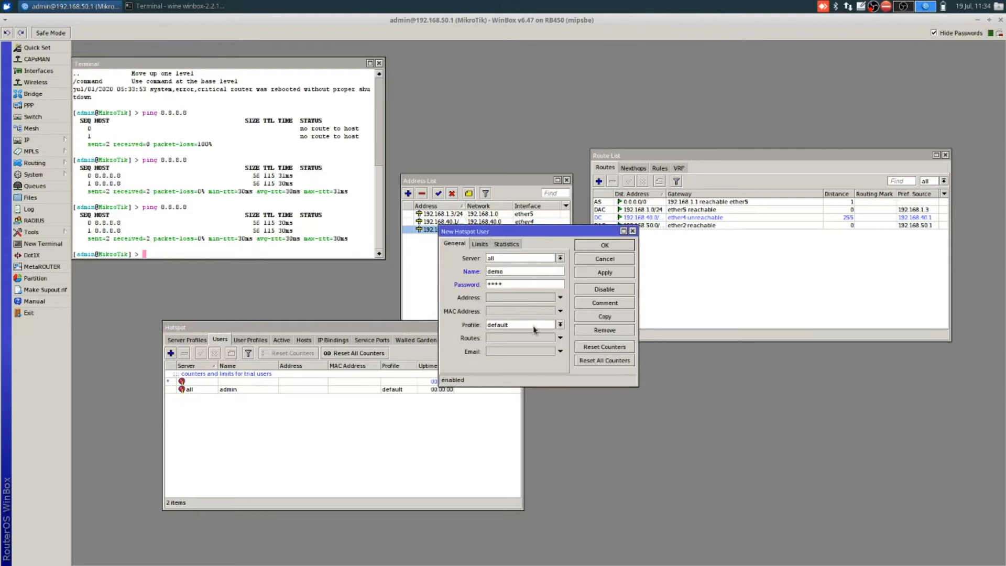
pyautogui.click(602, 246)
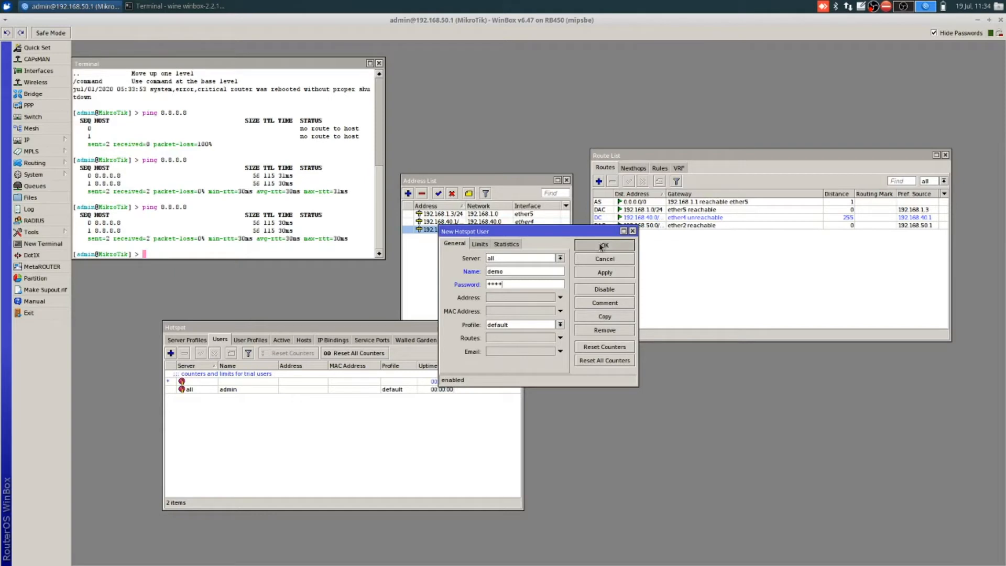
pyautogui.click(241, 397)
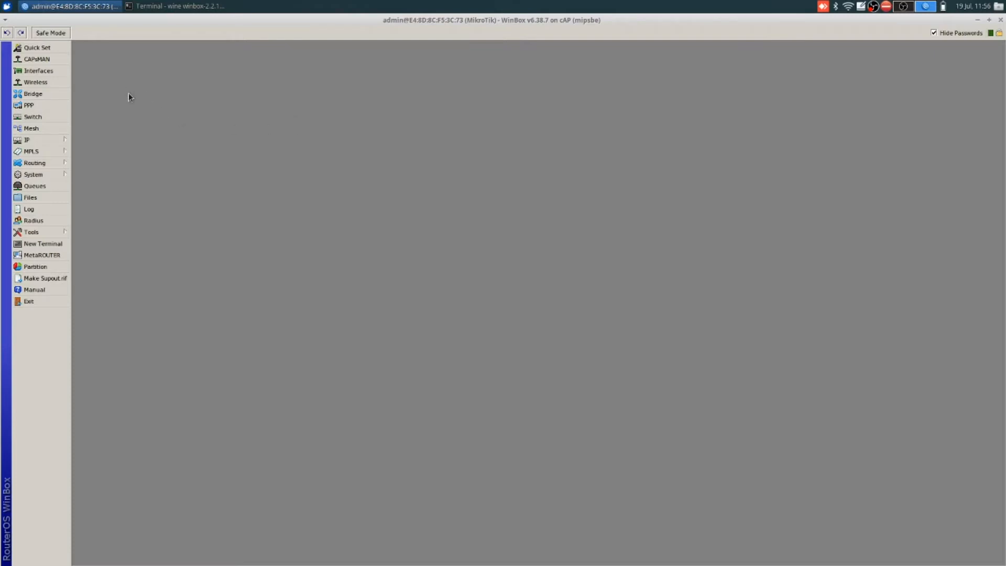
# Step: Create a new bridge interface named bridge1
pyautogui.click(68, 93)
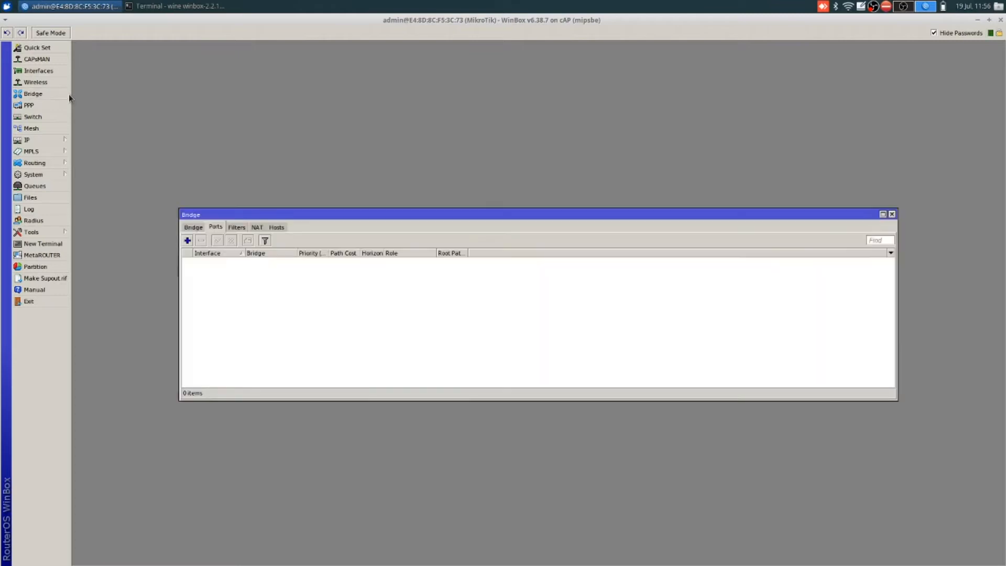
pyautogui.click(201, 228)
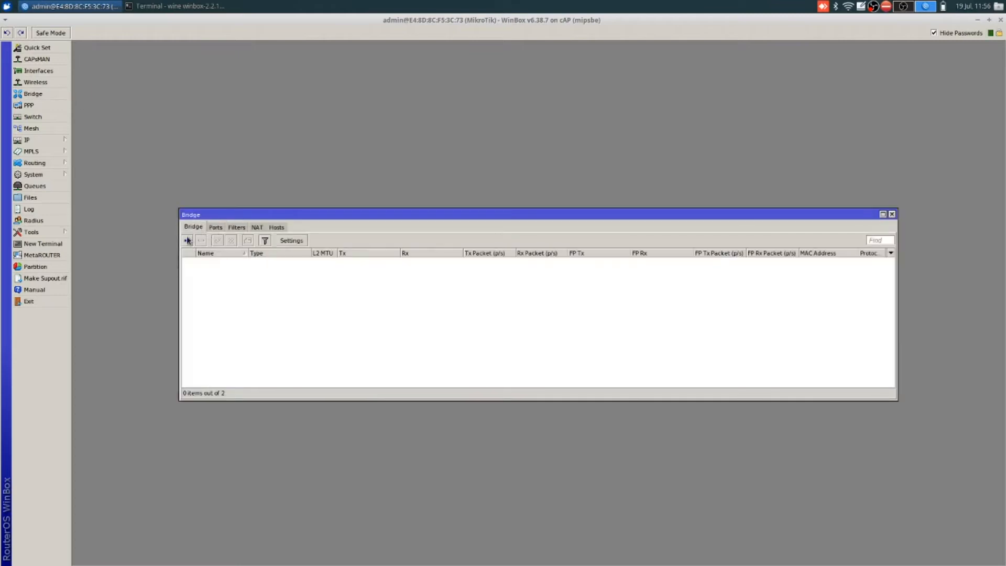
pyautogui.click(188, 240)
pyautogui.write('b')
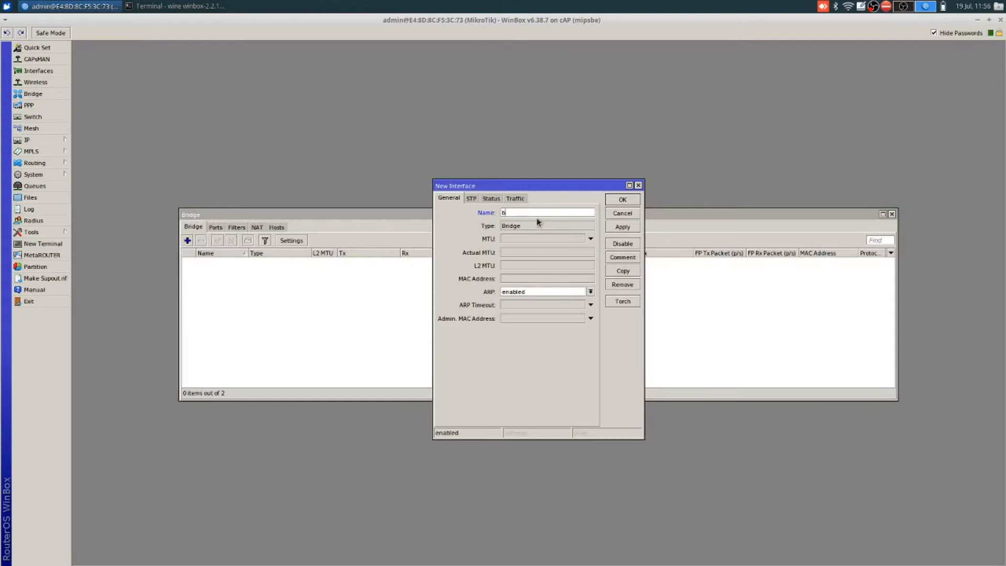
pyautogui.write('ridge1')
pyautogui.click(621, 199)
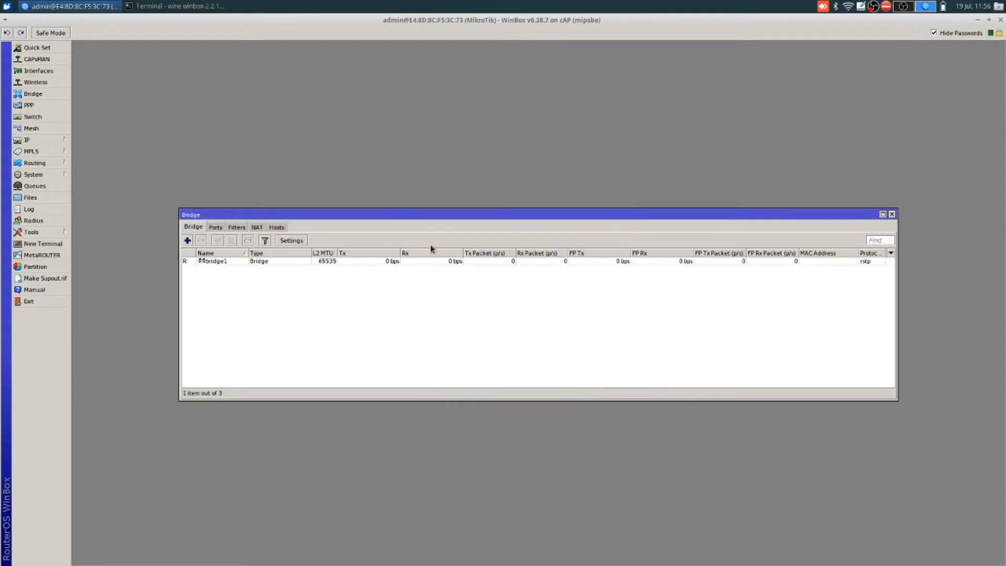
# Step: Add ether1 and wlan1 as ports of bridge1
pyautogui.click(218, 228)
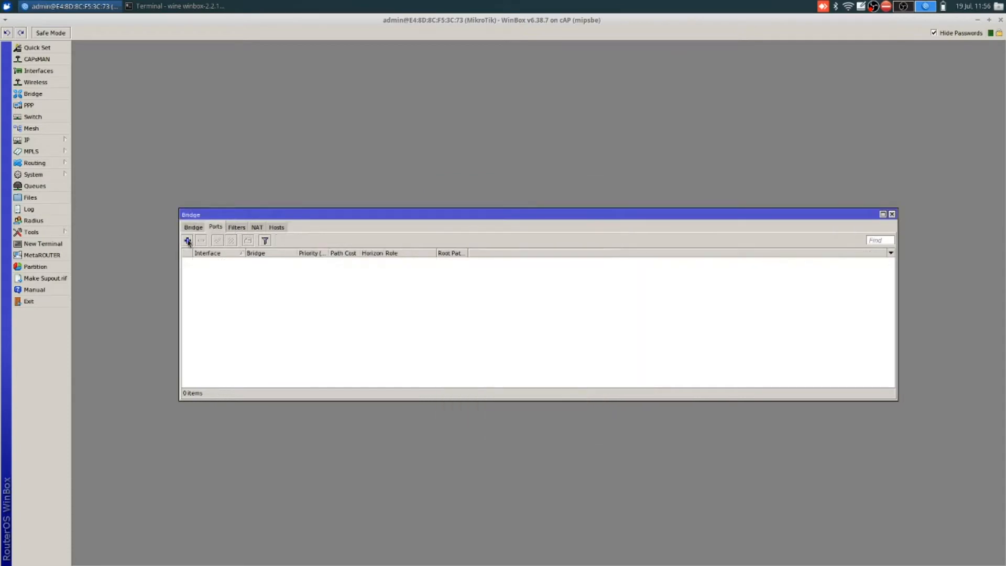
pyautogui.click(188, 240)
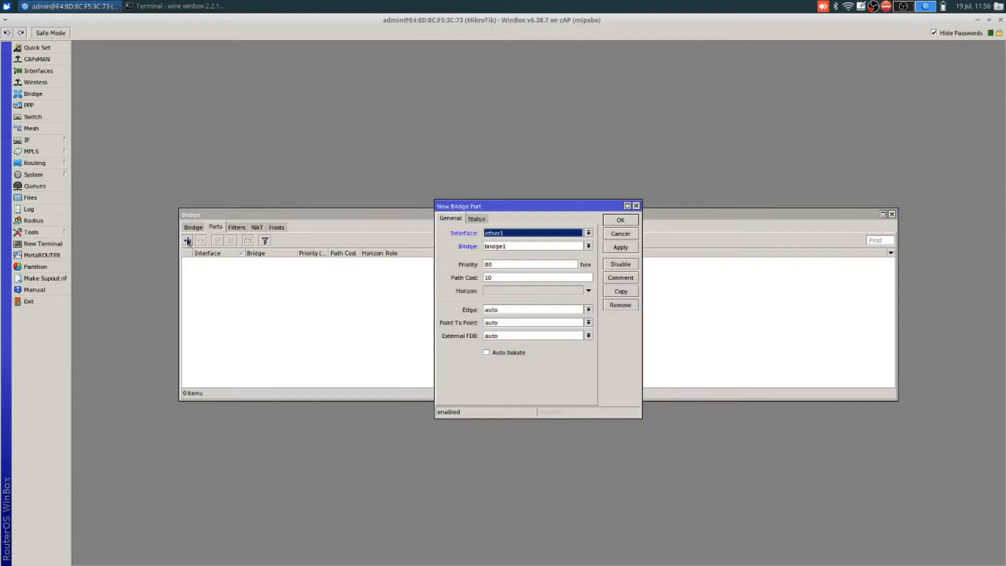
pyautogui.click(636, 207)
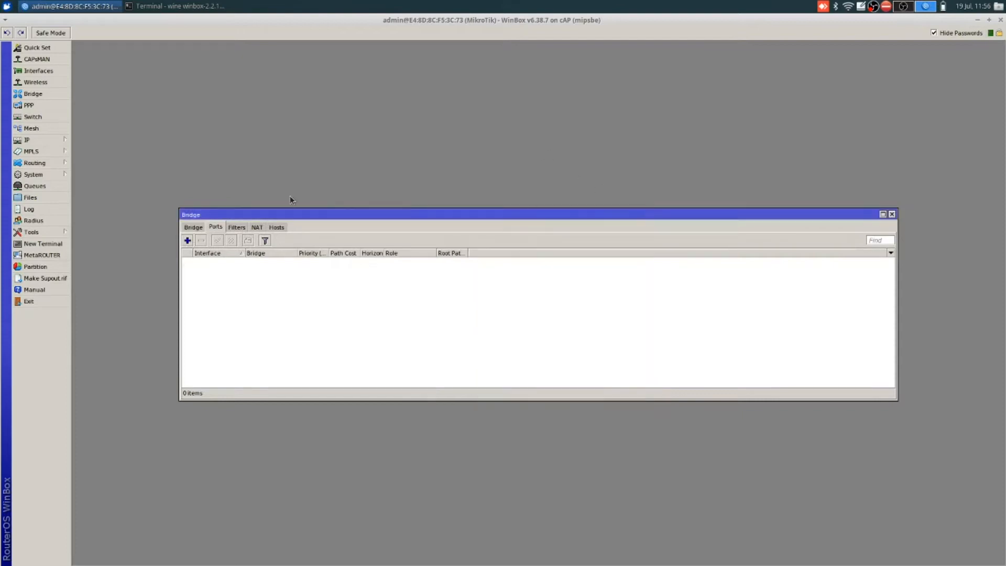
pyautogui.click(196, 229)
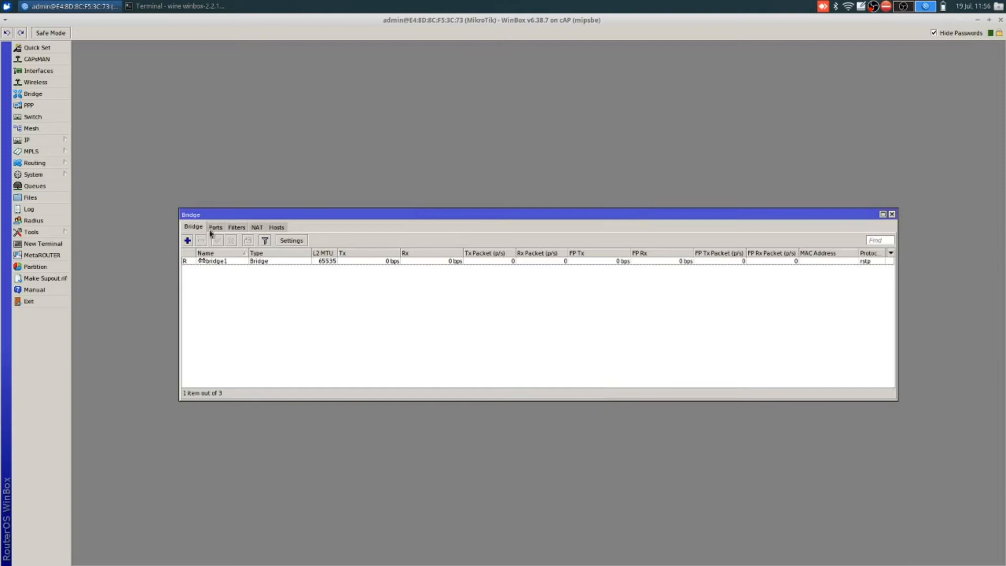
pyautogui.click(214, 229)
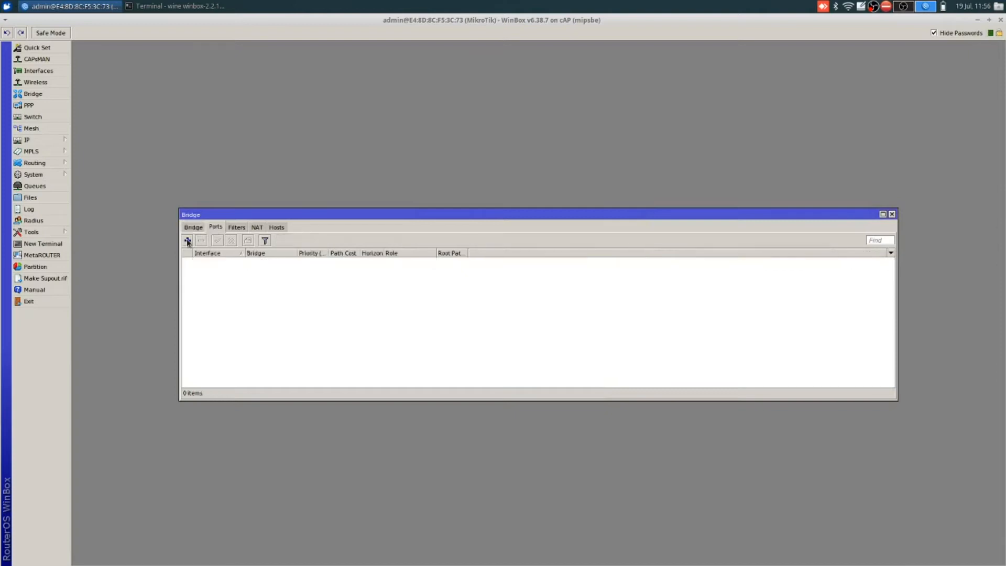
pyautogui.click(187, 240)
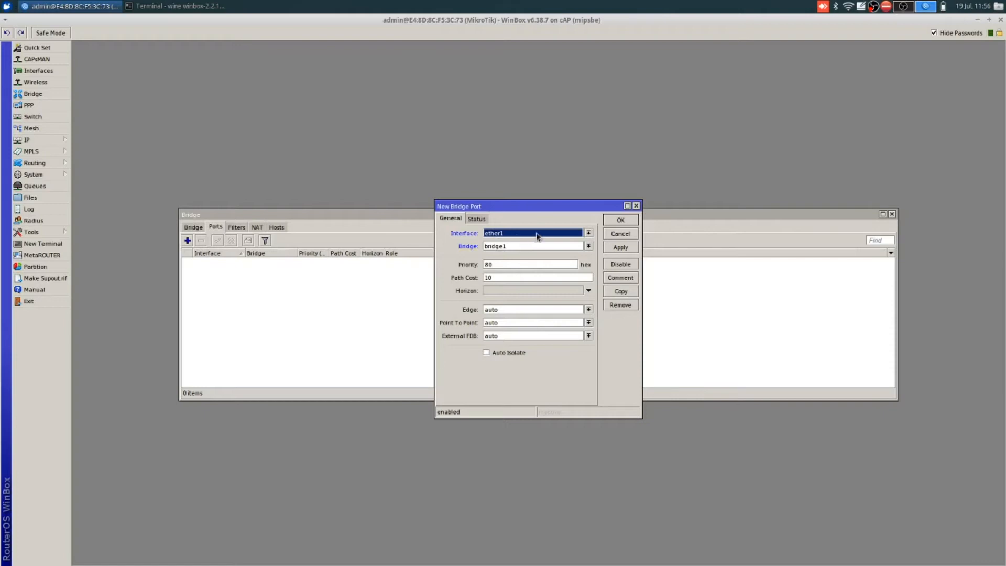
pyautogui.click(620, 221)
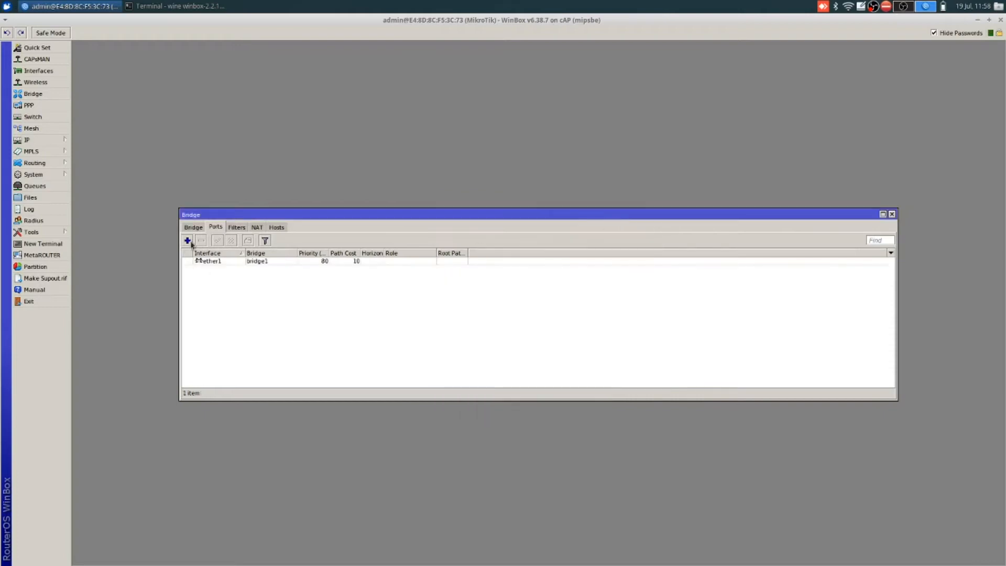
pyautogui.click(187, 241)
pyautogui.click(588, 232)
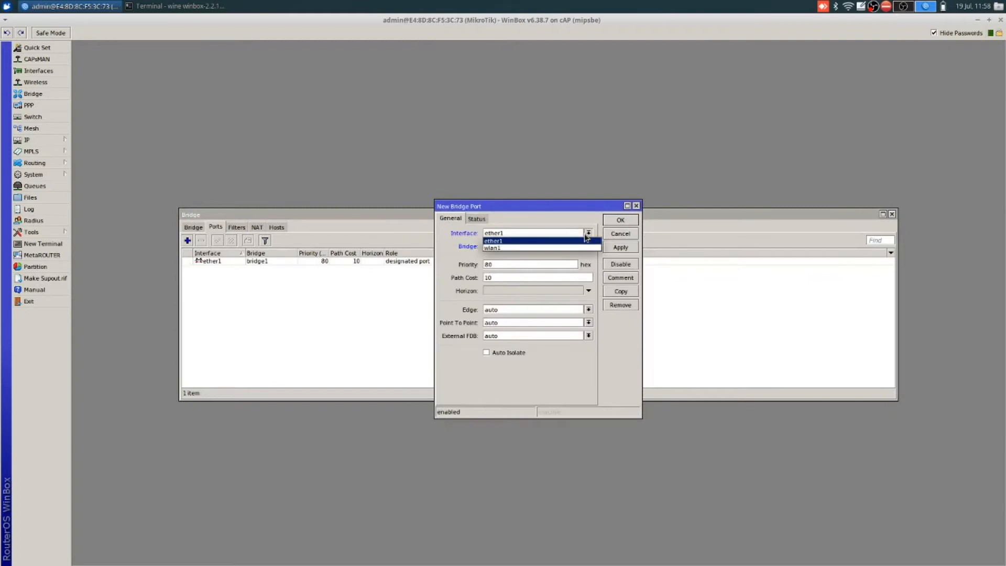
pyautogui.click(571, 248)
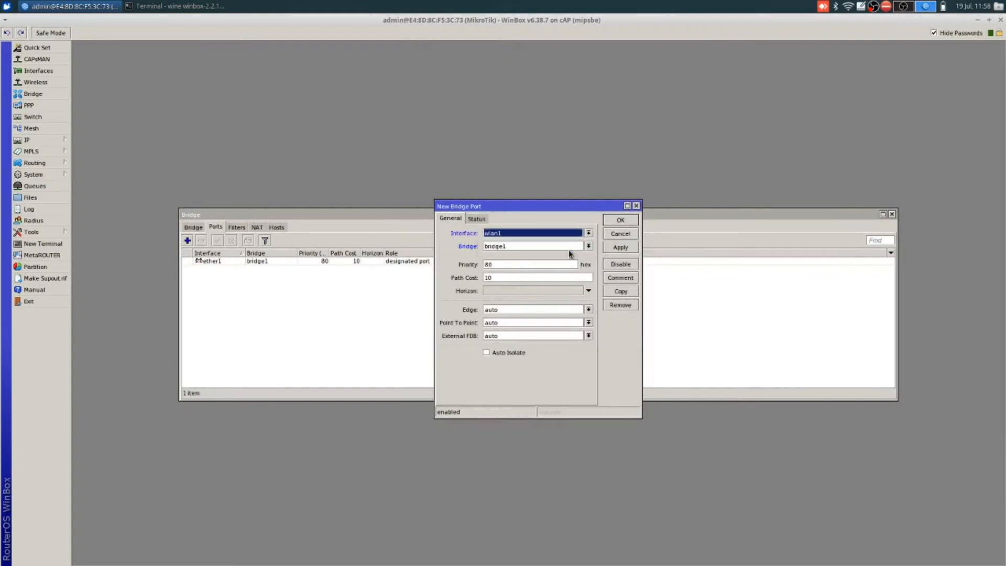
pyautogui.click(626, 223)
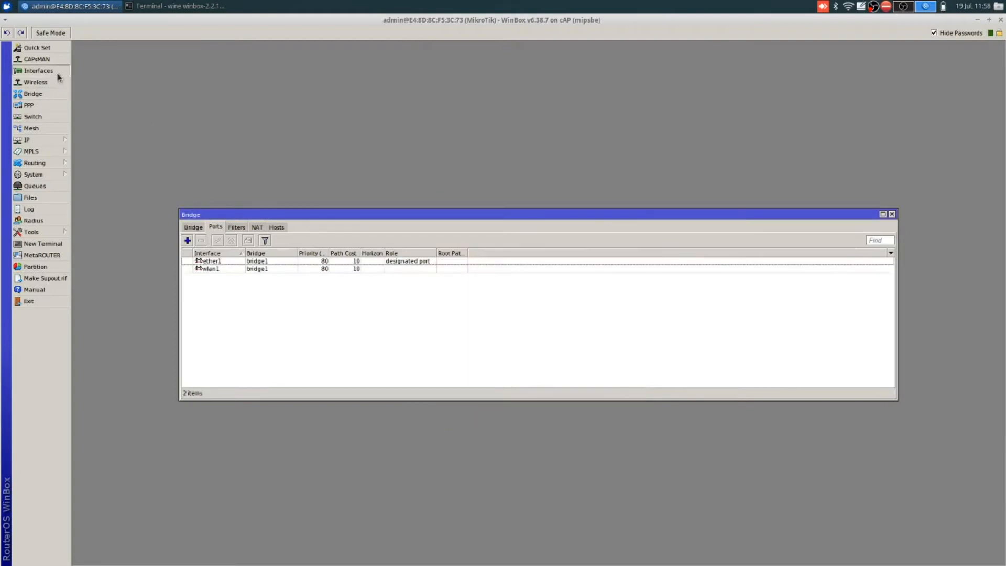
# Step: Acknowledge the disconnect, relaunch WinBox and reconnect to the cAP
pyautogui.click(37, 70)
pyautogui.click(128, 276)
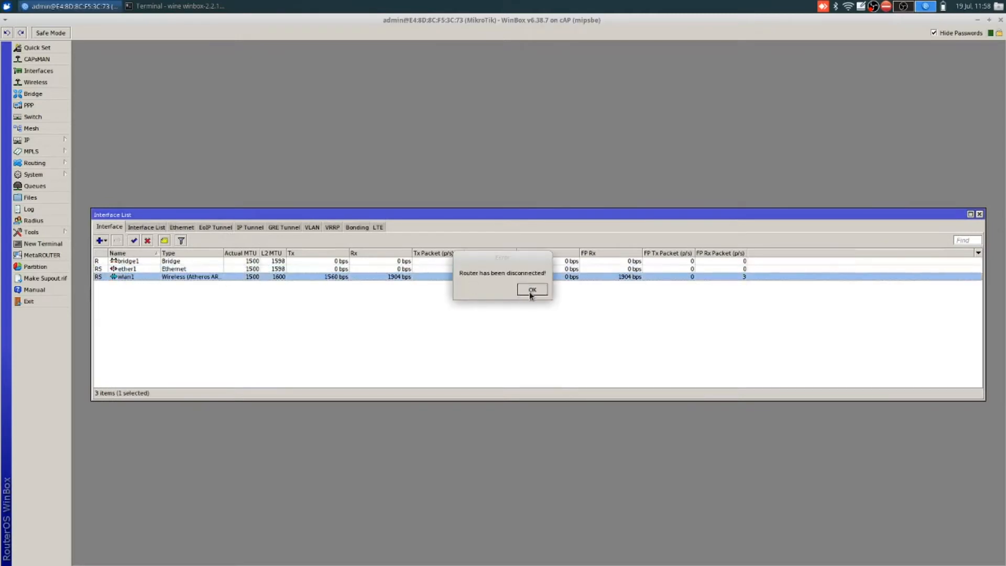
pyautogui.click(532, 289)
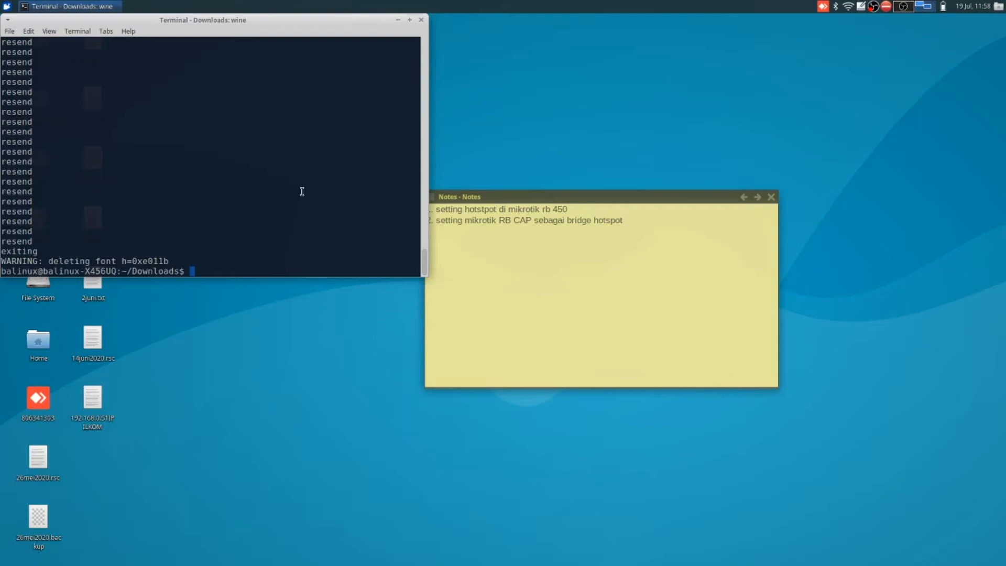
pyautogui.press('Up')
pyautogui.press('Return')
pyautogui.click(621, 93)
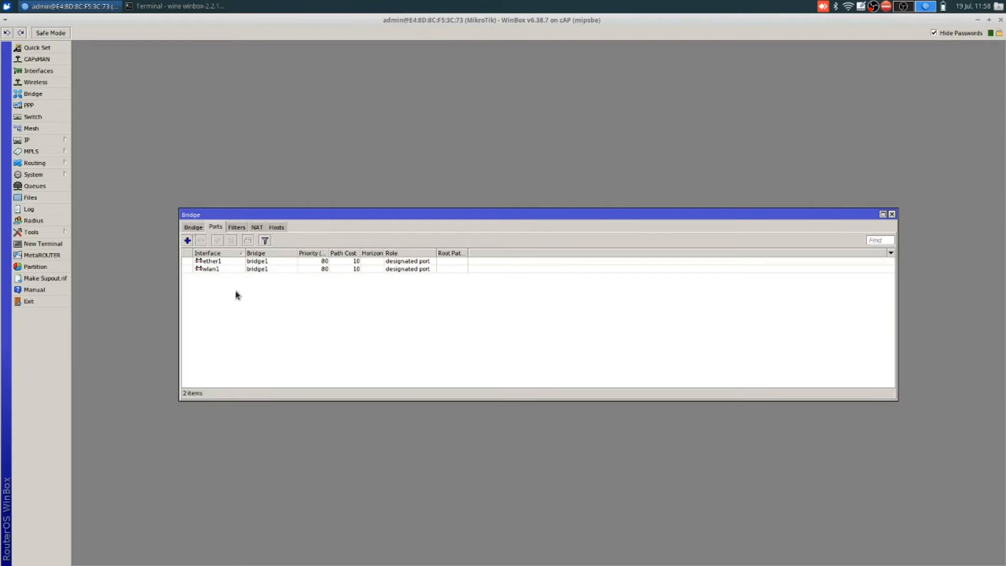
# Step: Verify bridge1 appears in the bridge and interface lists
pyautogui.click(193, 227)
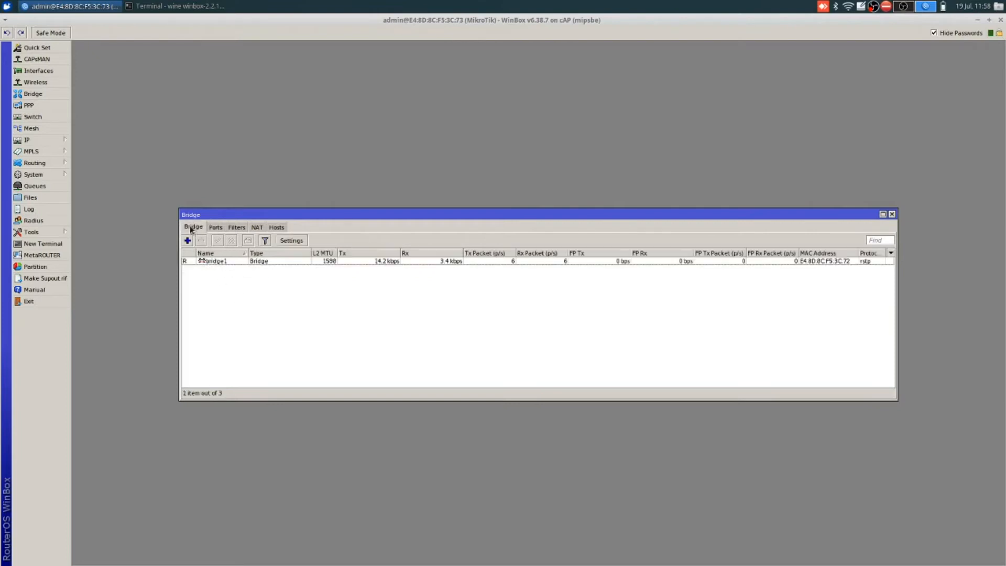
pyautogui.click(50, 70)
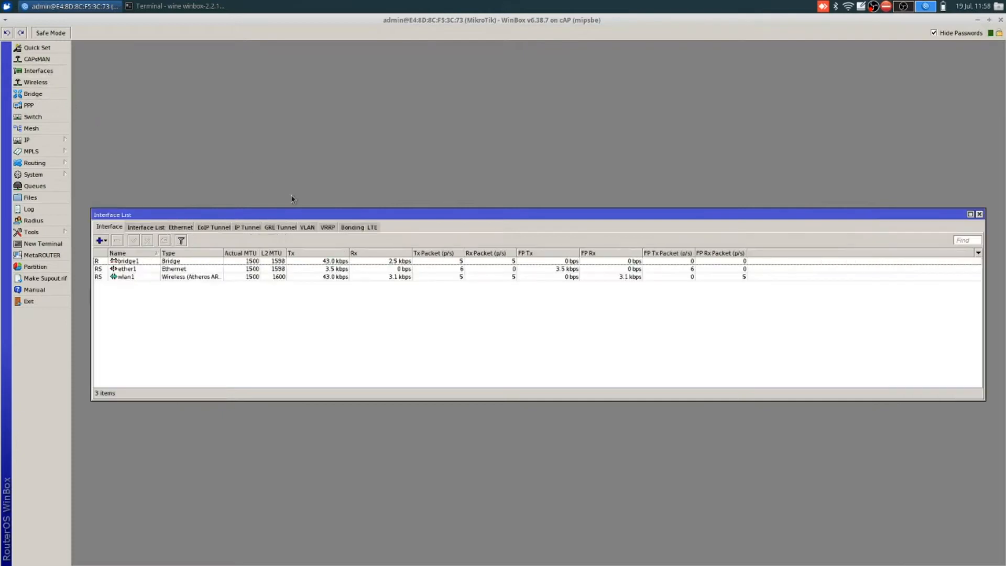
pyautogui.click(127, 262)
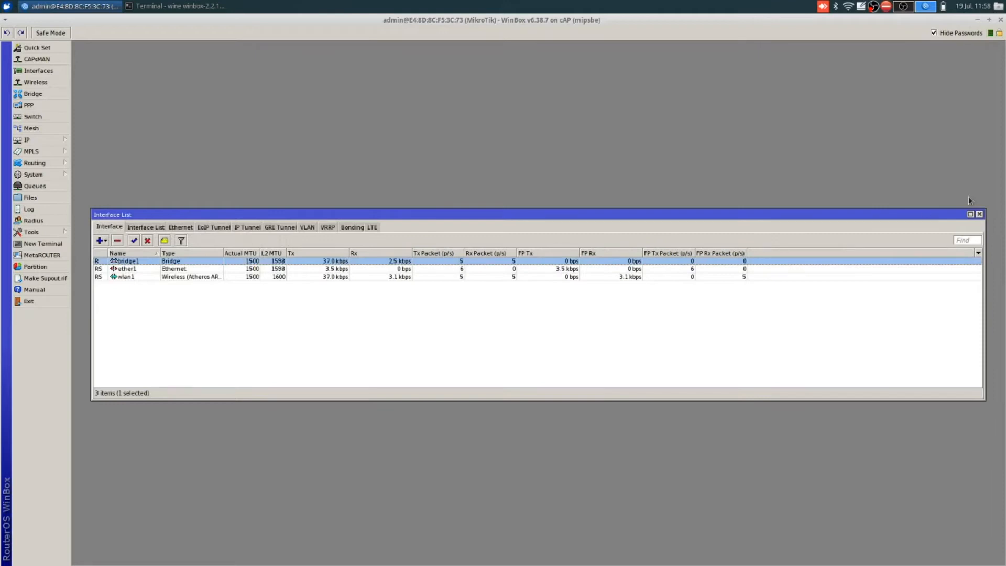
pyautogui.click(979, 214)
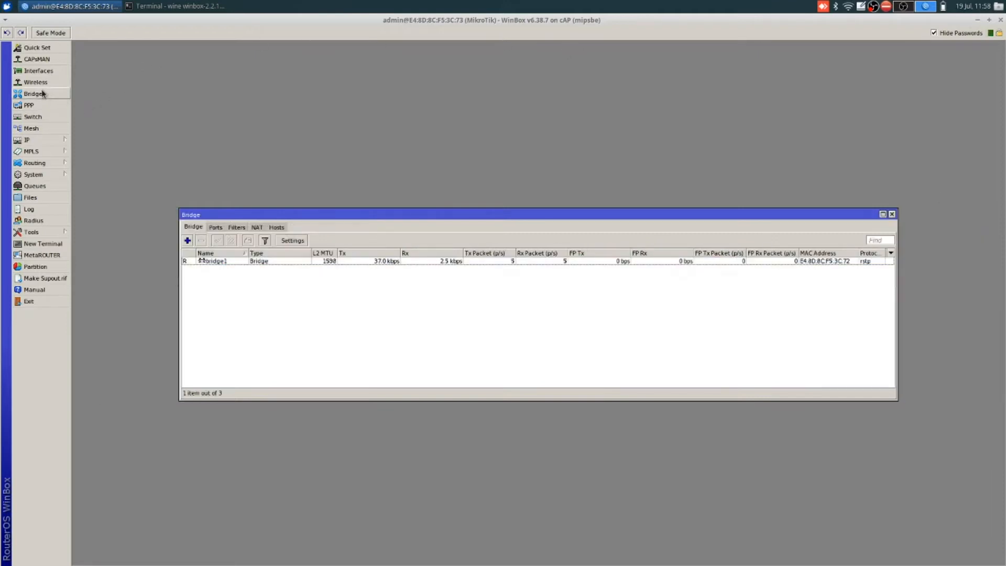
# Step: Add address 192.168.40.5 on bridge1, then add the /24 prefix and confirm it
pyautogui.click(32, 140)
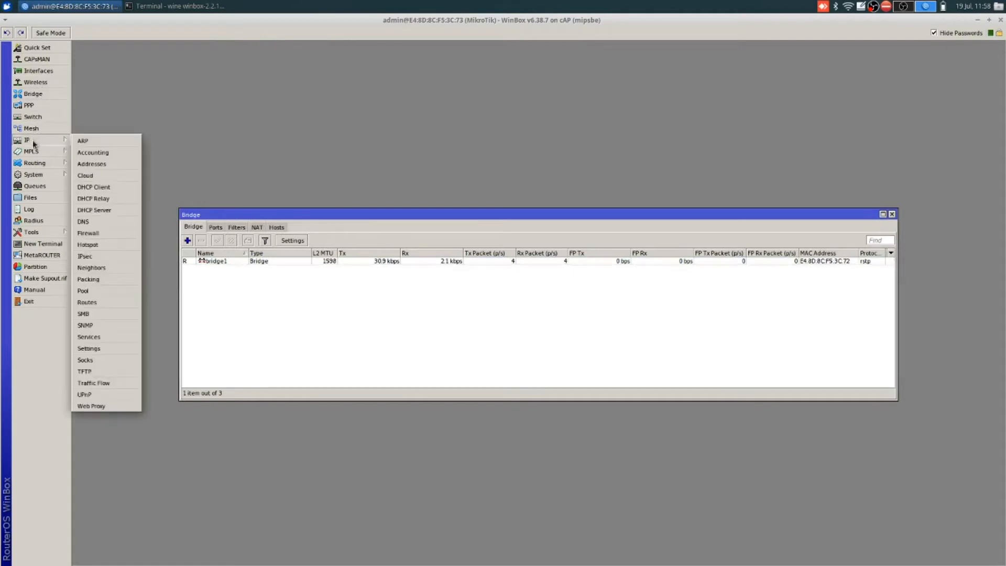
pyautogui.click(115, 165)
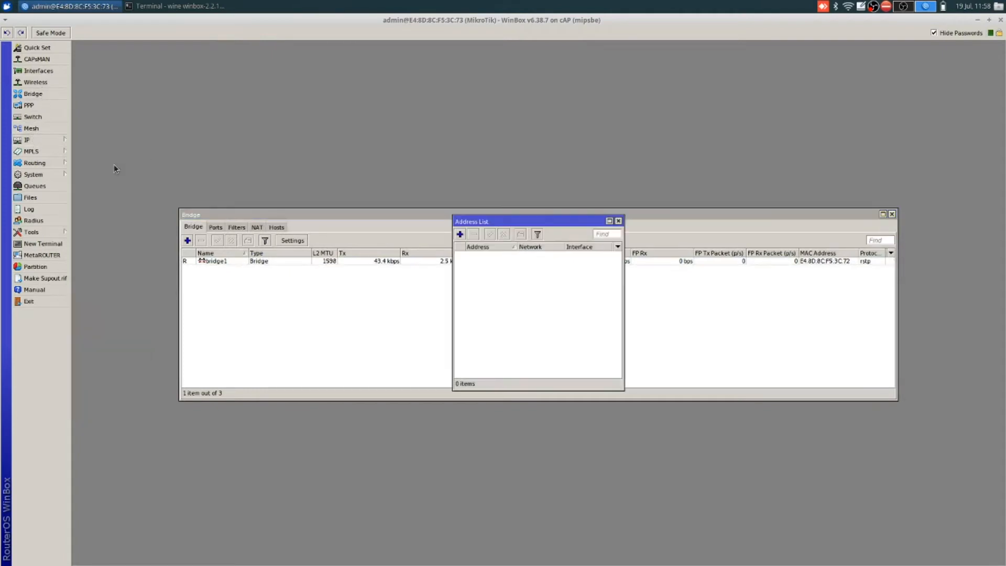
pyautogui.click(460, 235)
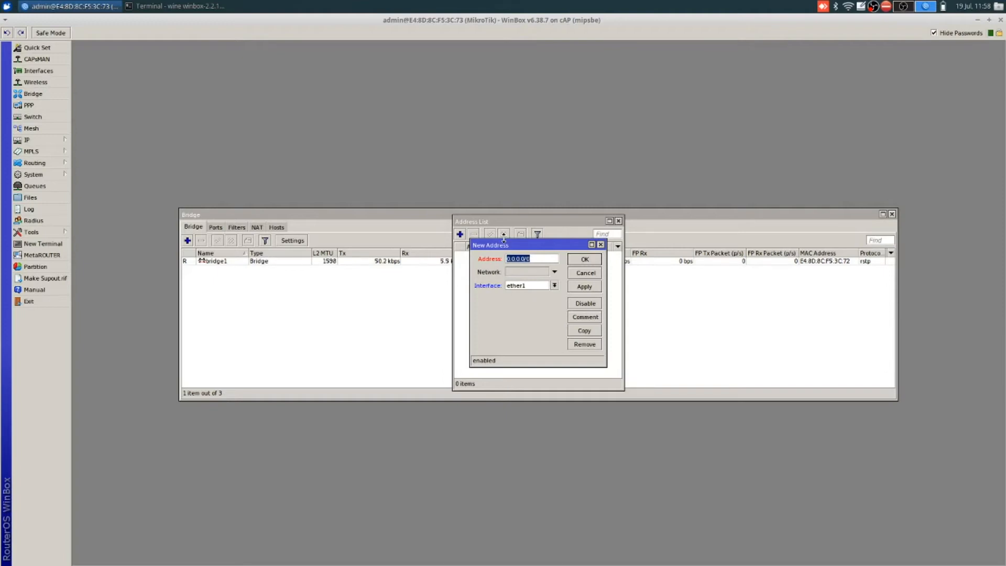
pyautogui.write('192.168.40.5')
pyautogui.click(554, 285)
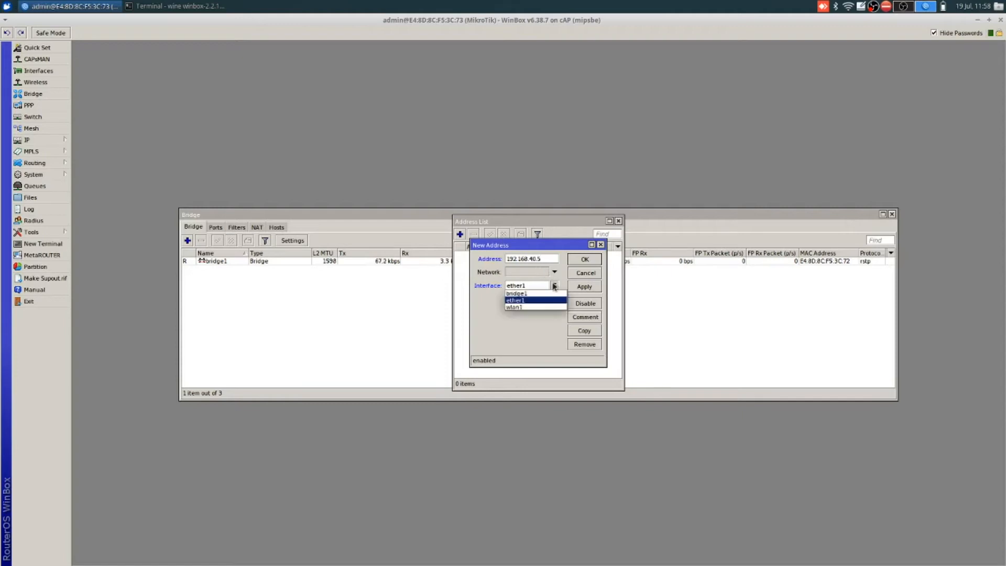
pyautogui.click(553, 294)
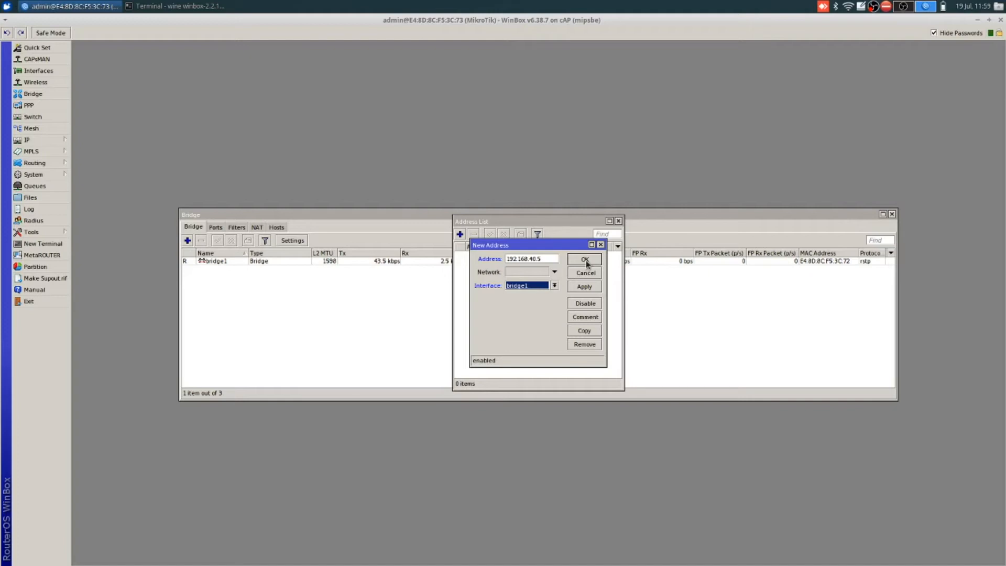
pyautogui.click(586, 287)
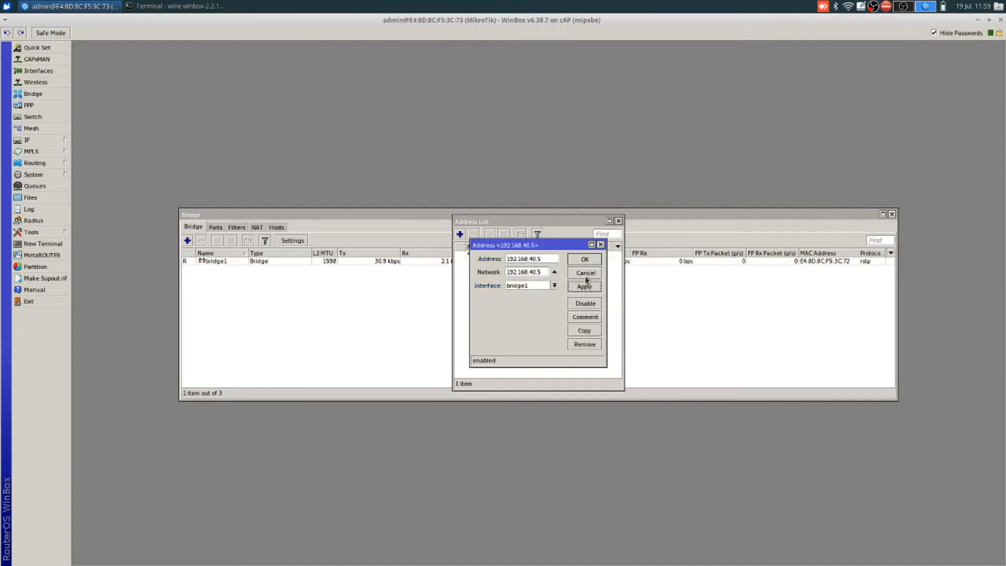
pyautogui.click(556, 258)
pyautogui.write('/24')
pyautogui.click(580, 261)
pyautogui.click(597, 288)
pyautogui.click(593, 264)
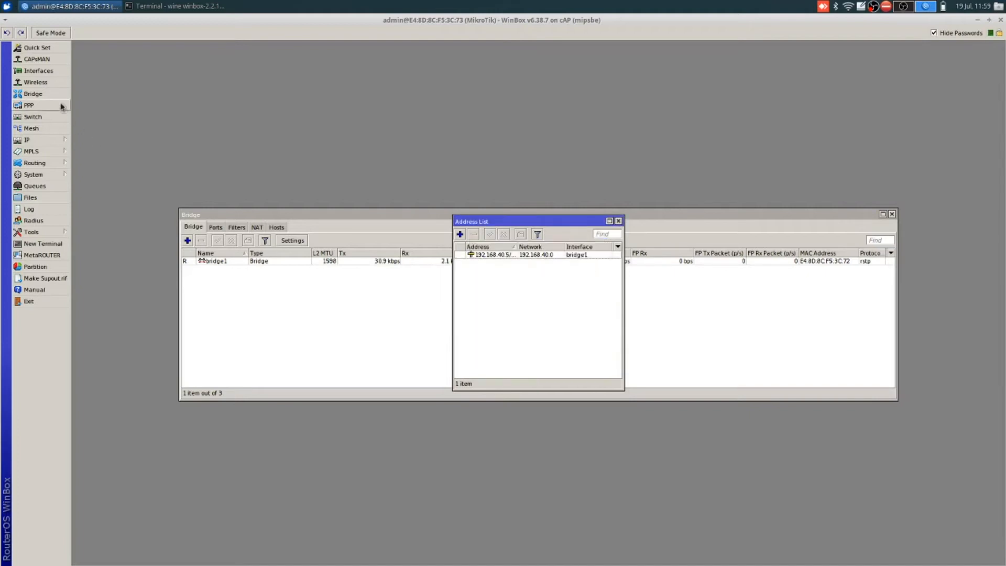
# Step: Open the routing table and select the connected 192.168.40.0 route
pyautogui.moveTo(34, 140)
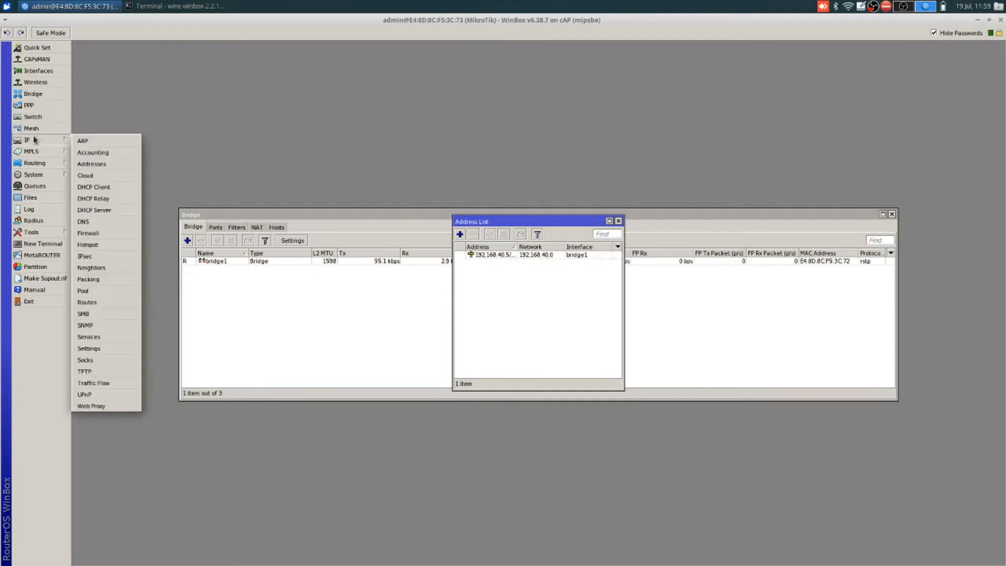
pyautogui.click(103, 303)
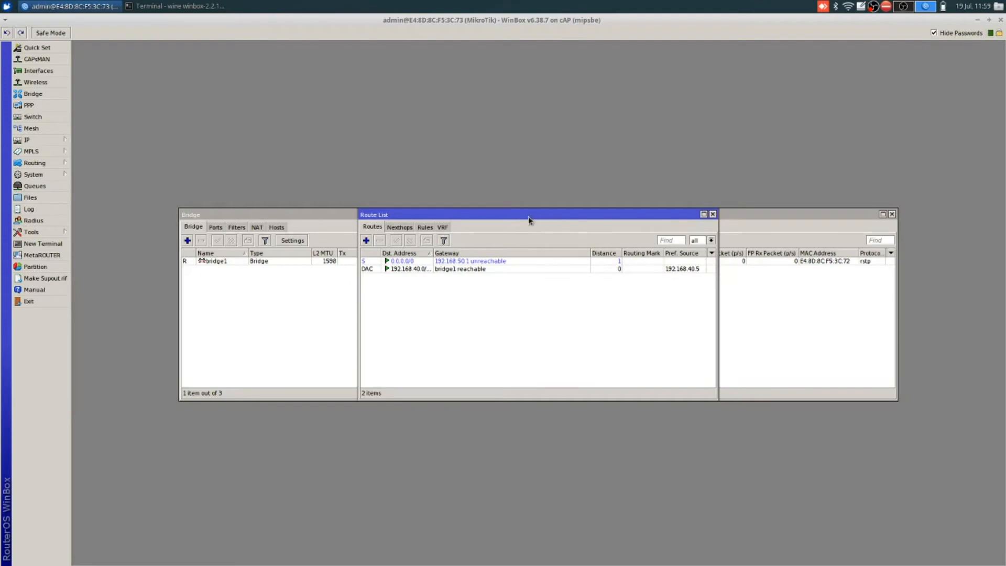
pyautogui.moveTo(512, 221); pyautogui.dragTo(690, 286)
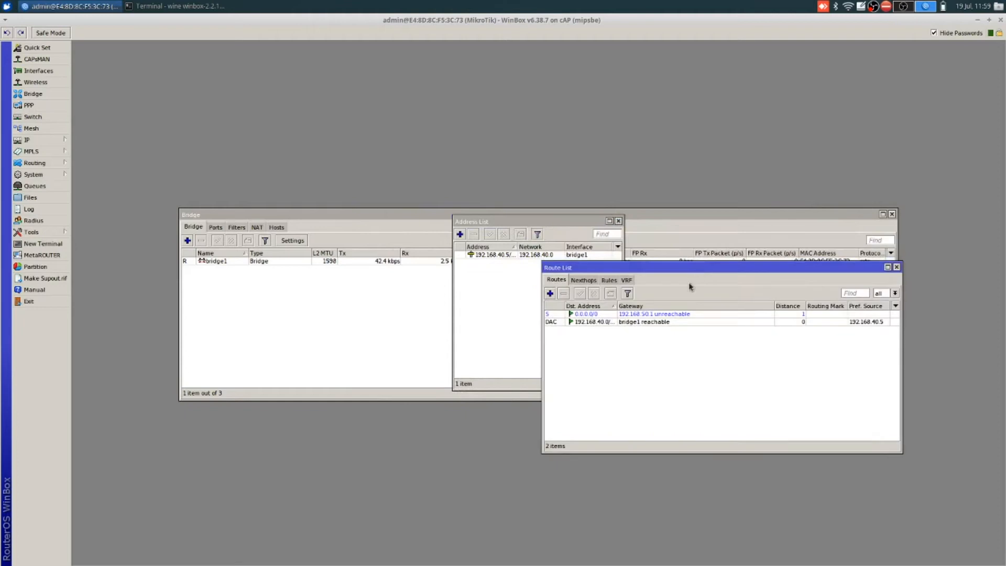
pyautogui.click(643, 323)
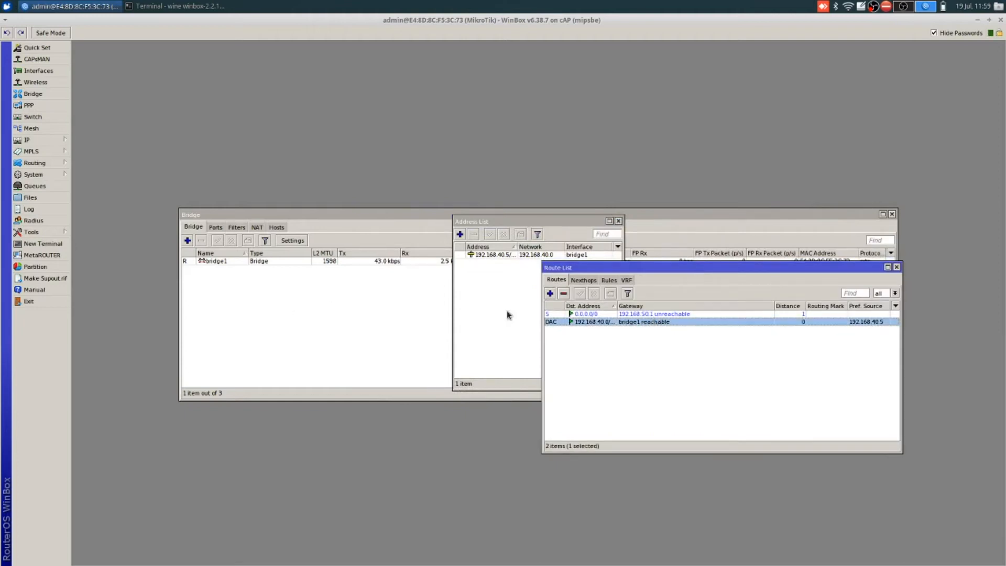
# Step: Open a new terminal and ping 8.8.8.8
pyautogui.click(52, 244)
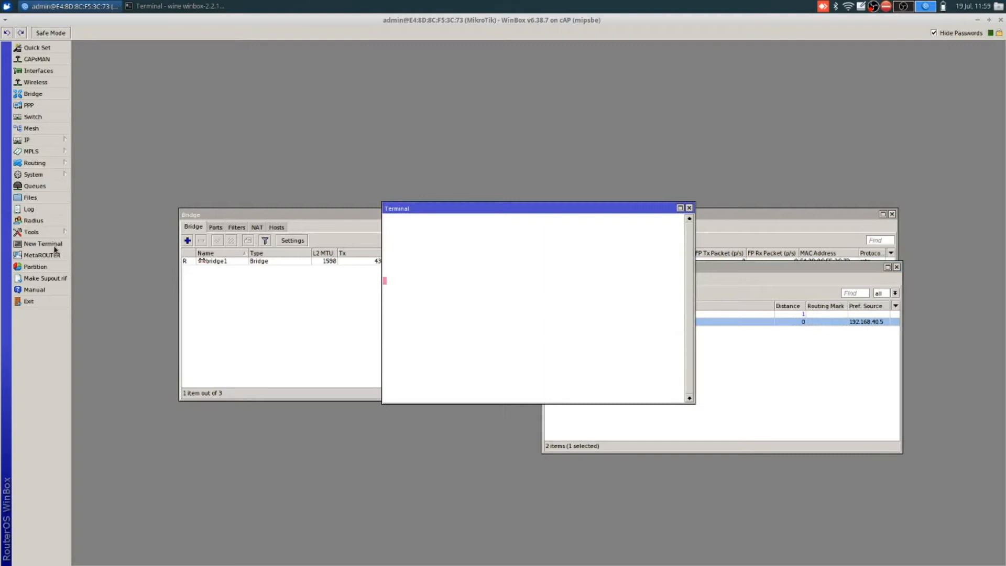
pyautogui.moveTo(478, 213); pyautogui.dragTo(315, 313)
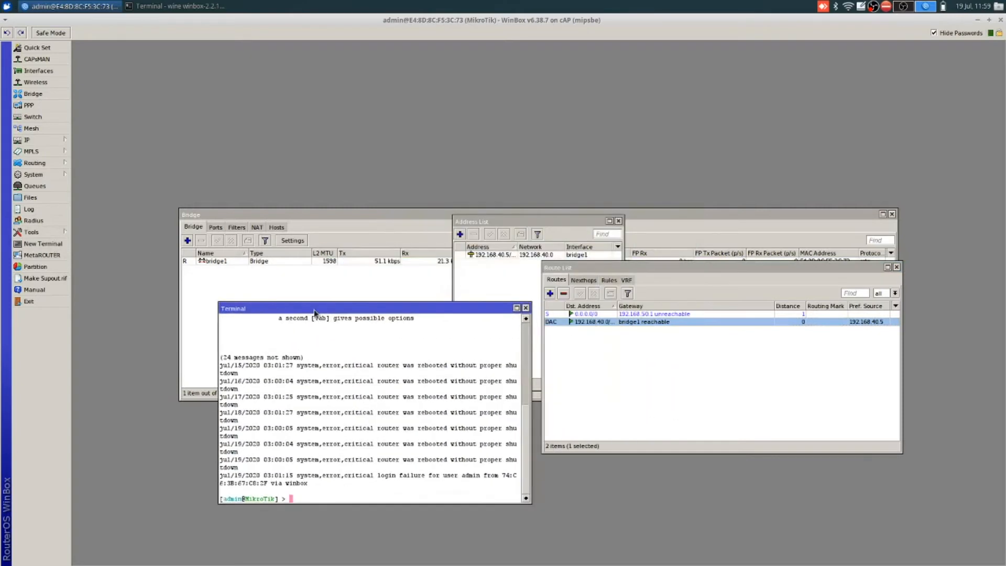
pyautogui.write('ping 8.8.8.8')
pyautogui.press('Return')
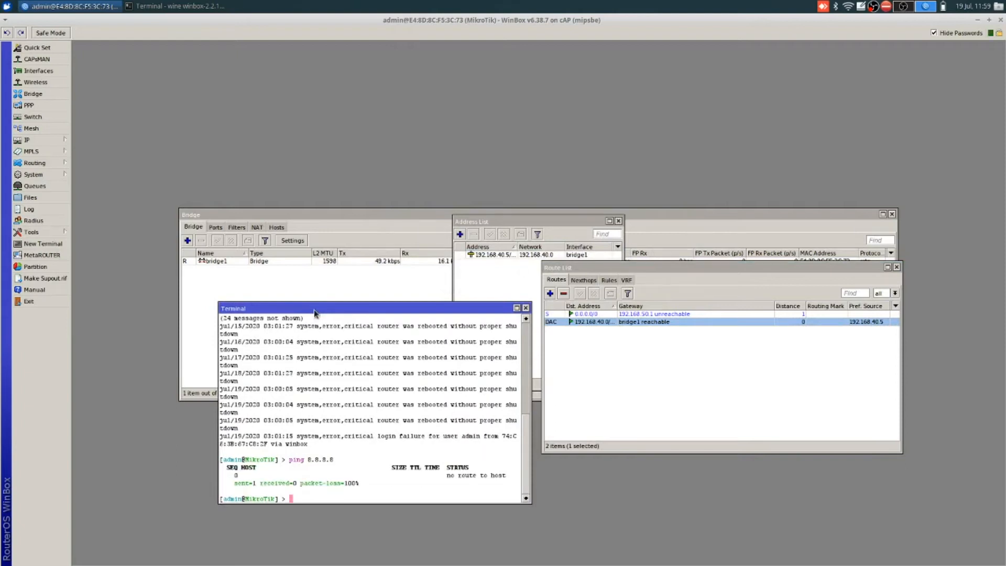
# Step: Change the default 0.0.0.0/0 route's gateway to 192.168.40.1 and save it
pyautogui.click(666, 322)
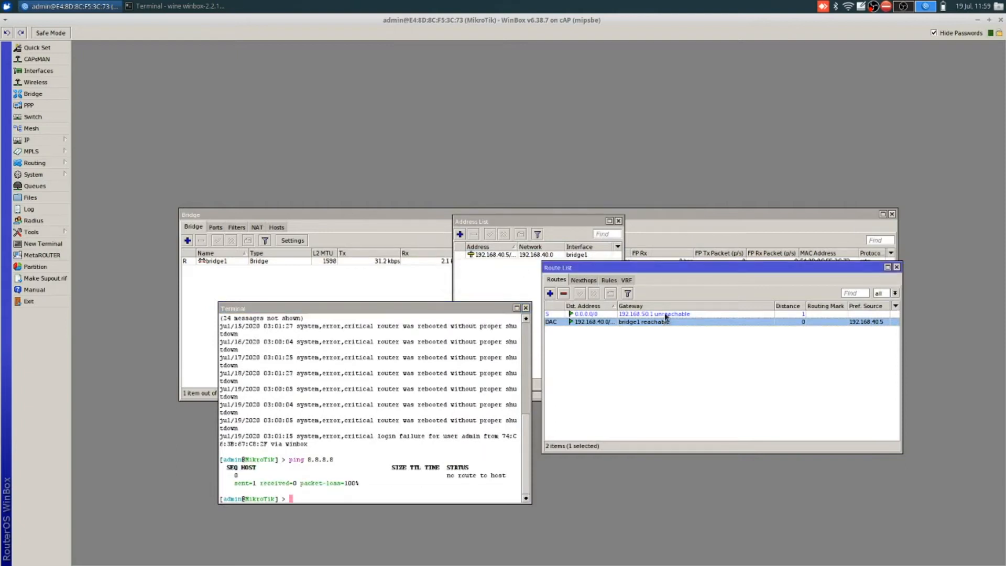
pyautogui.click(667, 315)
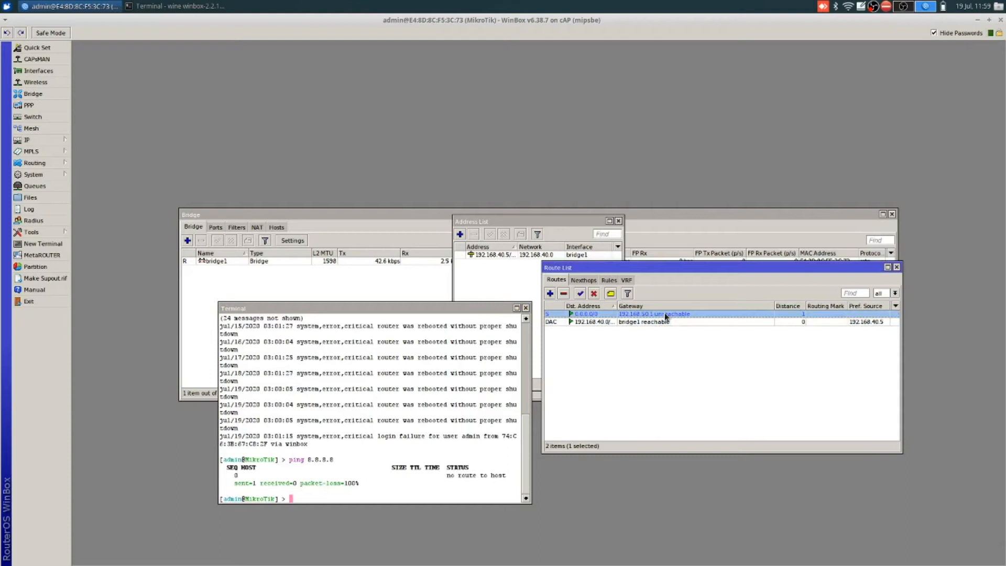
pyautogui.doubleClick(666, 315)
pyautogui.click(470, 250)
pyautogui.press('BackSpace')
pyautogui.write('40.1')
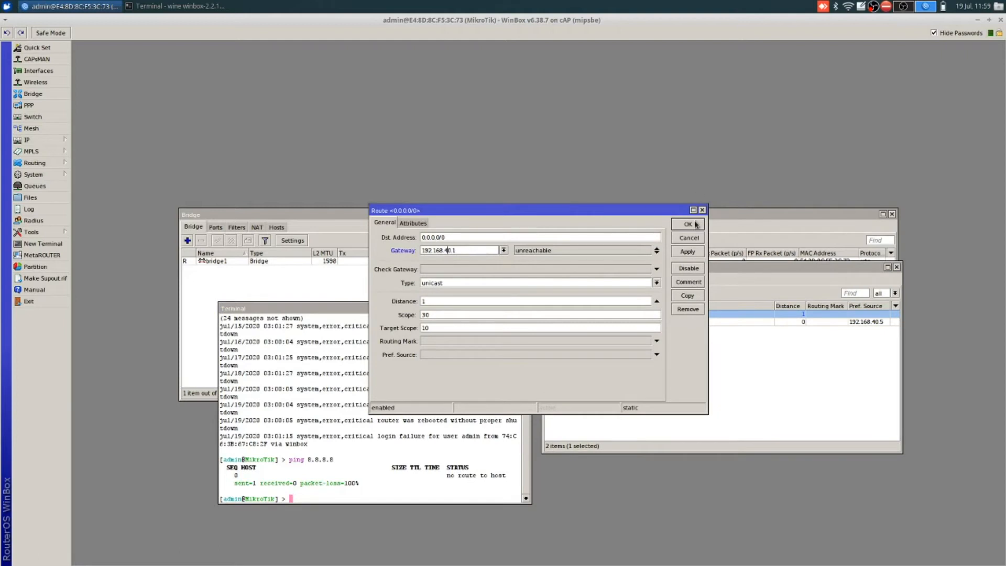
pyautogui.click(689, 251)
pyautogui.click(688, 224)
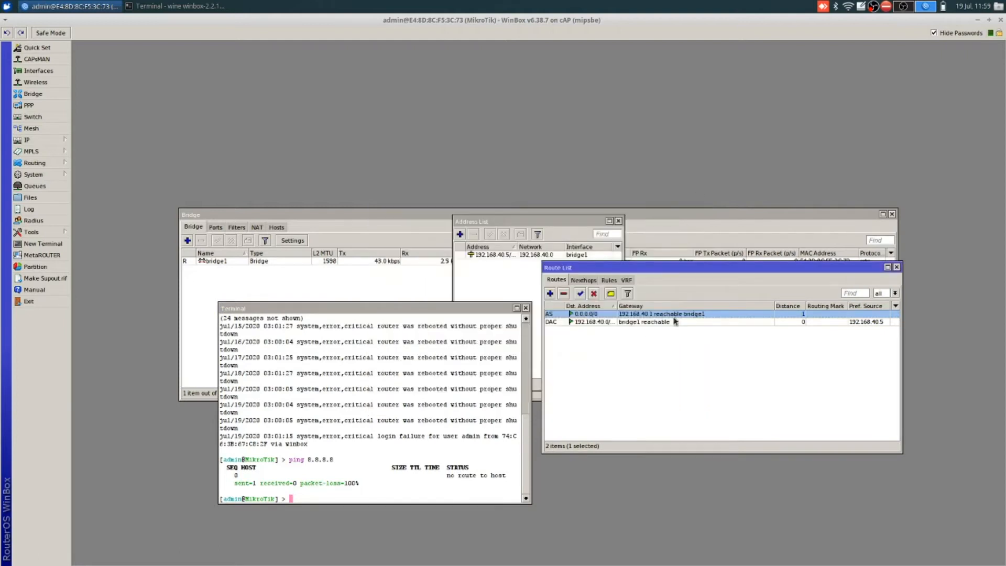
pyautogui.click(691, 328)
# Step: Rerun the ping to 8.8.8.8 in the terminal, then stop it
pyautogui.click(352, 450)
pyautogui.press('Up')
pyautogui.press('Return')
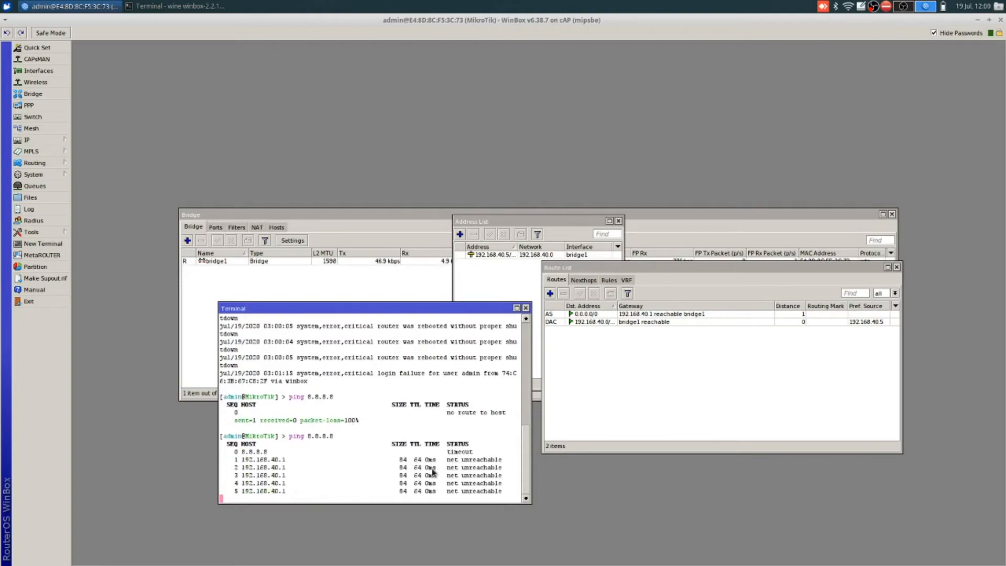
pyautogui.hotkey('ctrl', 'c')
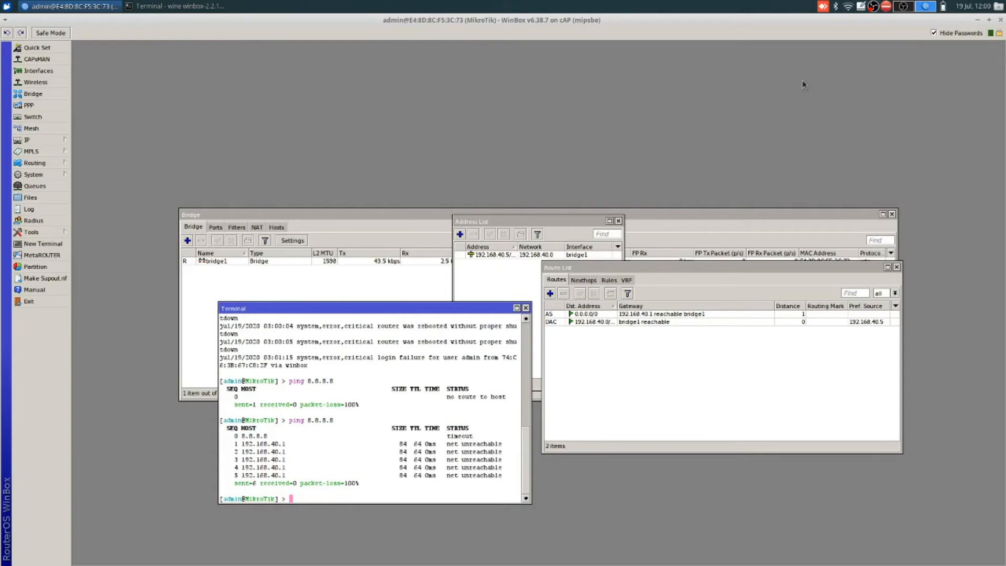
# Step: Open wlan1's settings and review its tabs, keeping wireless mode ap bridge
pyautogui.click(849, 7)
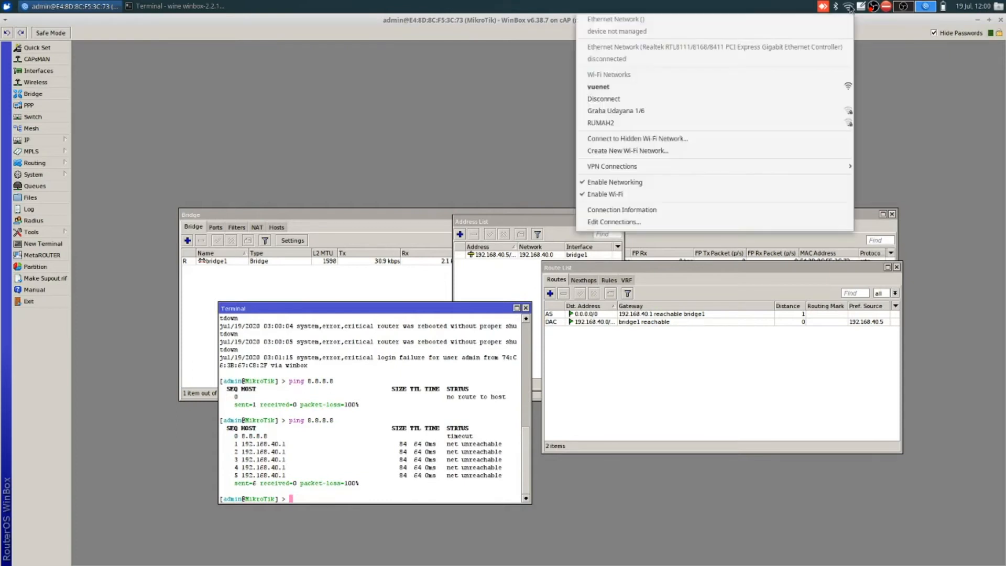
pyautogui.click(484, 103)
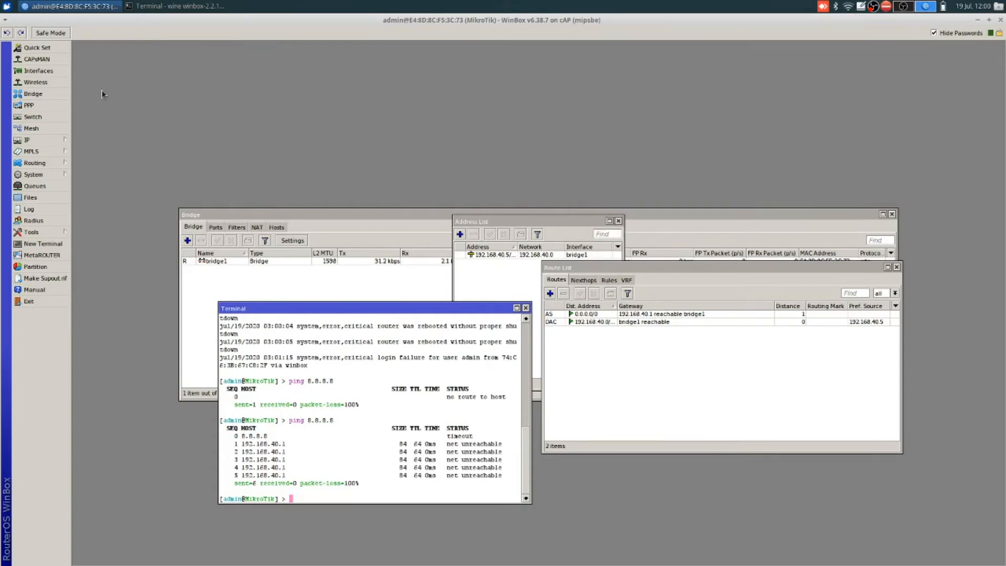
pyautogui.click(44, 82)
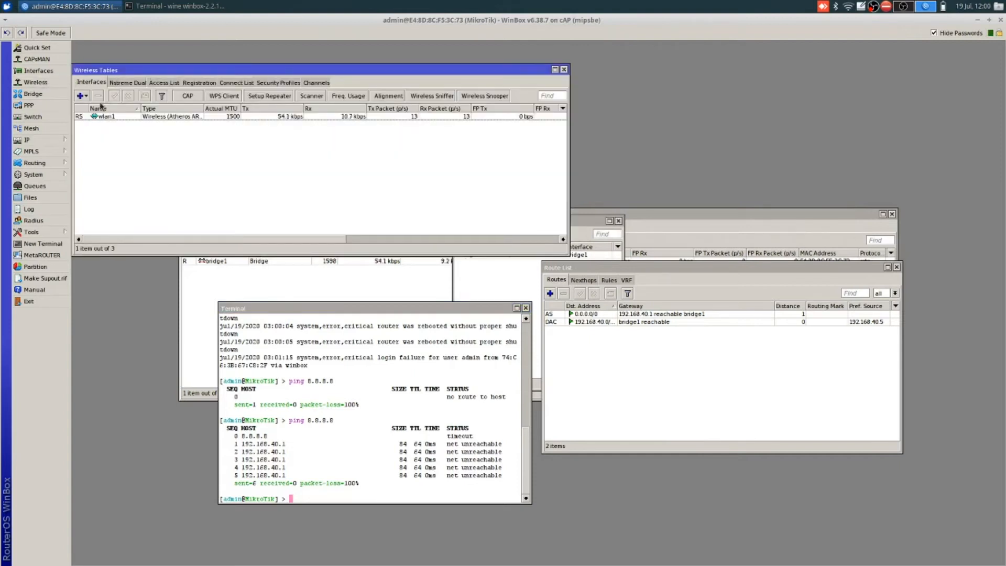
pyautogui.doubleClick(100, 117)
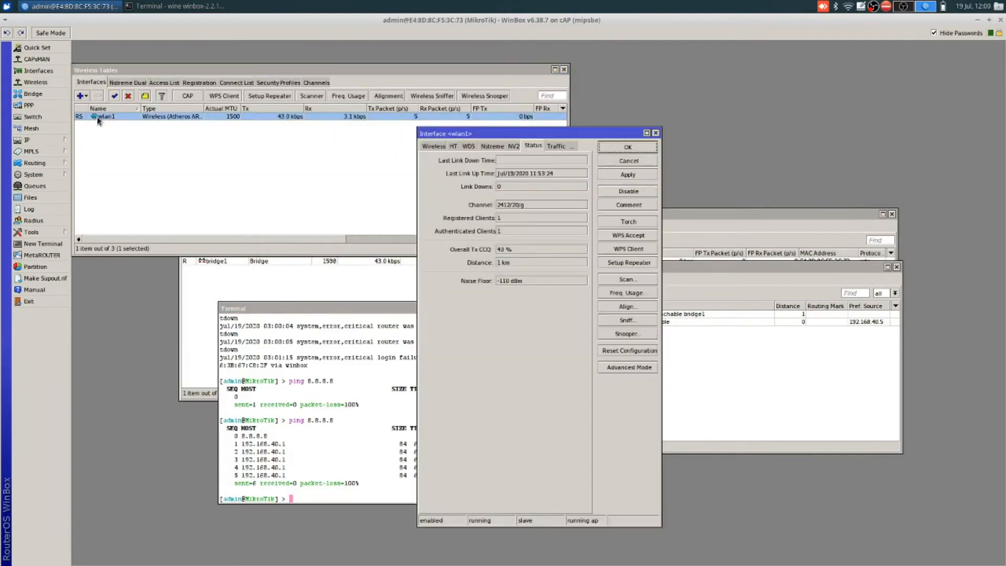
pyautogui.click(434, 147)
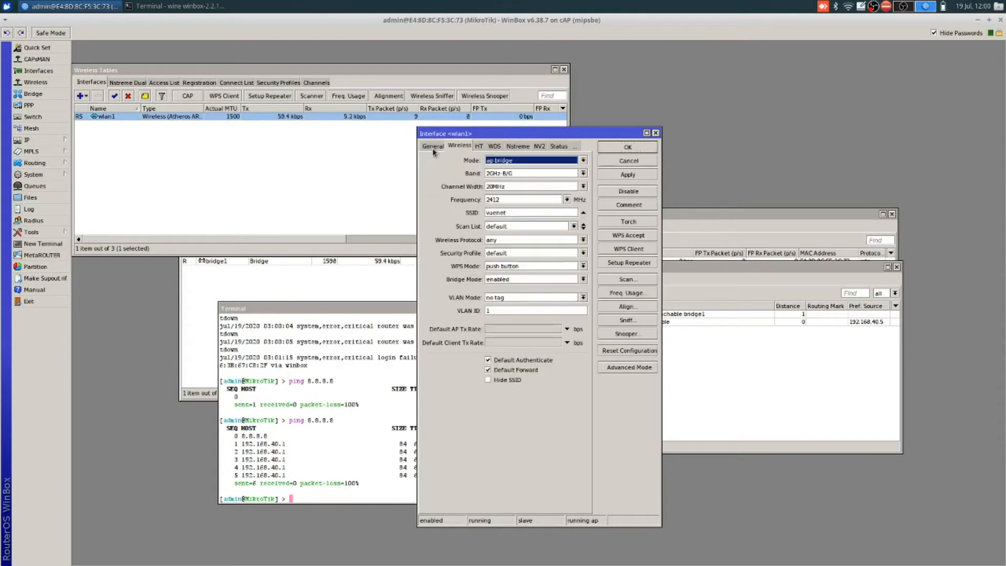
pyautogui.click(433, 151)
pyautogui.click(494, 160)
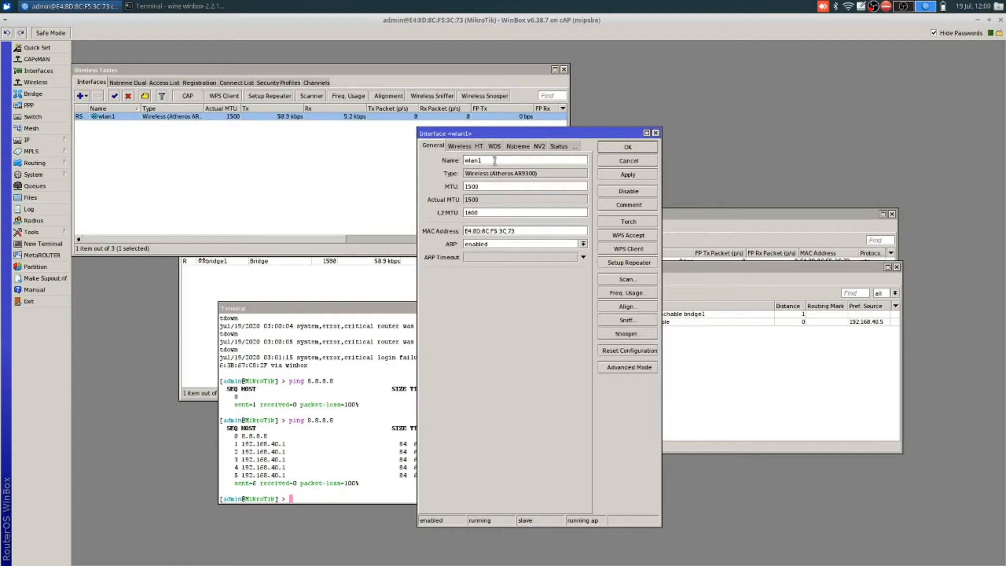
pyautogui.click(459, 147)
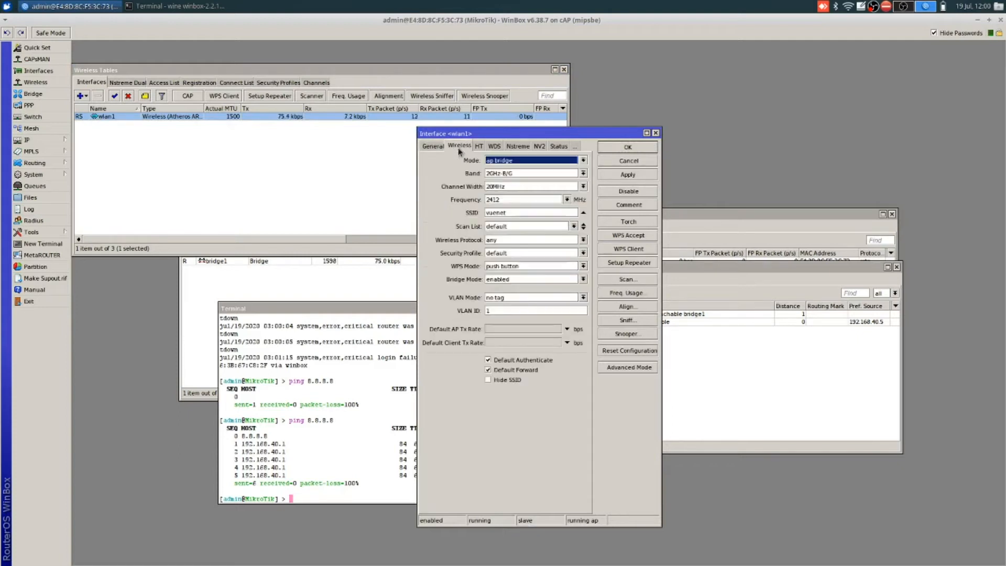
pyautogui.click(512, 165)
pyautogui.click(513, 166)
# Step: Replace SSID vuenet with demo.net, apply it and acknowledge the disconnect error
pyautogui.click(526, 214)
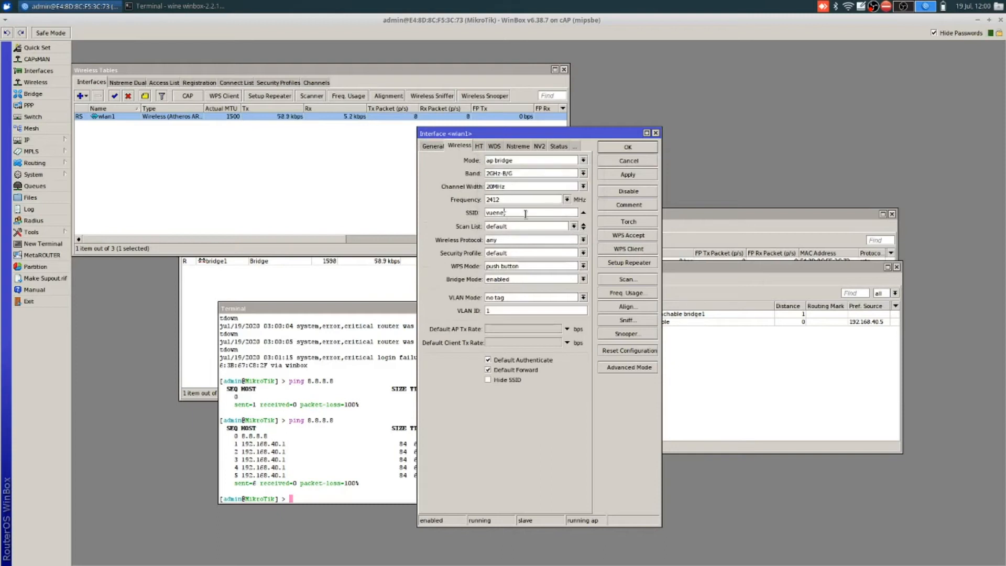
pyautogui.doubleClick(525, 213)
pyautogui.write('demo net')
pyautogui.click(637, 176)
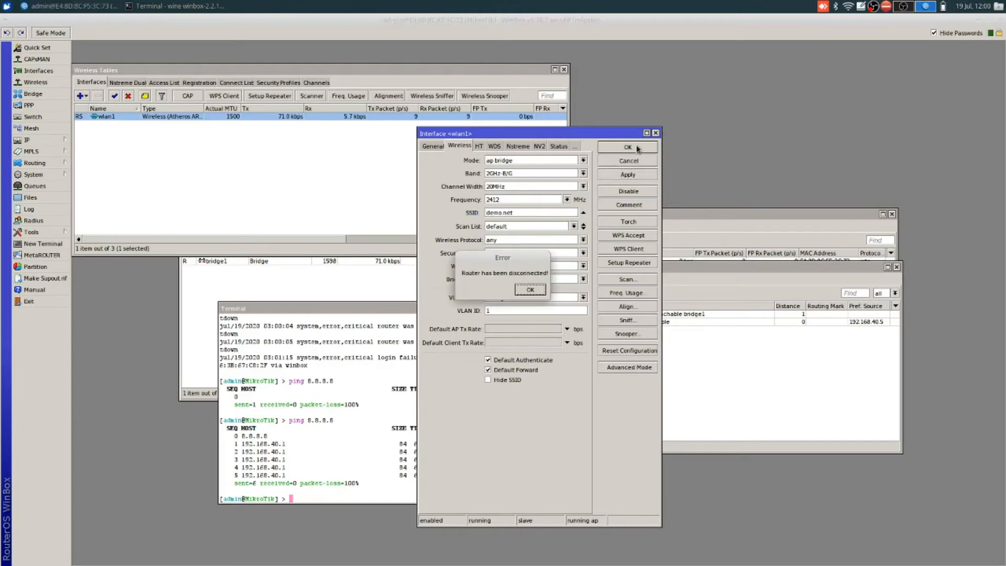
pyautogui.click(531, 289)
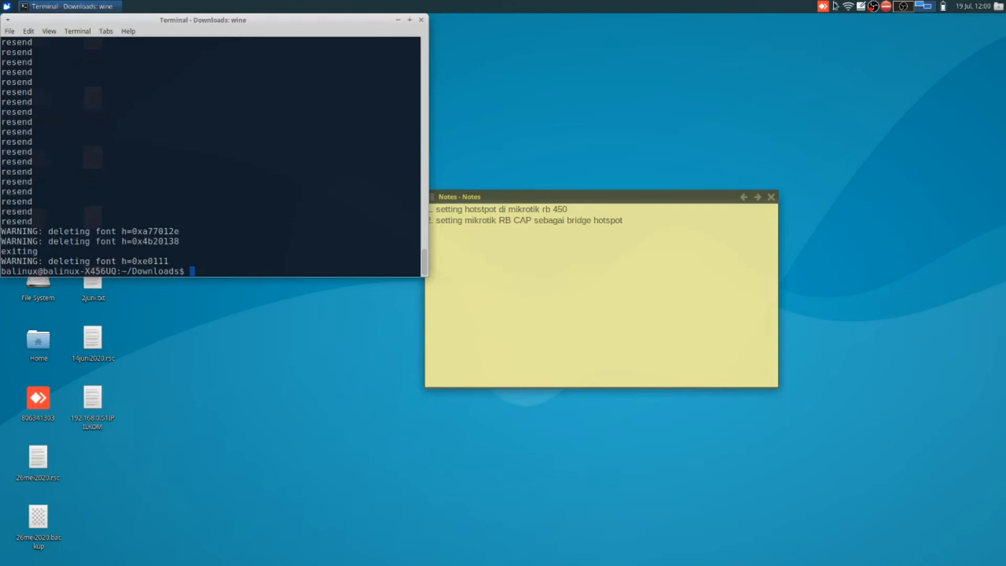
# Step: Join the demo.net wireless network from the tray, then launch Firefox via Alt+F3
pyautogui.click(852, 7)
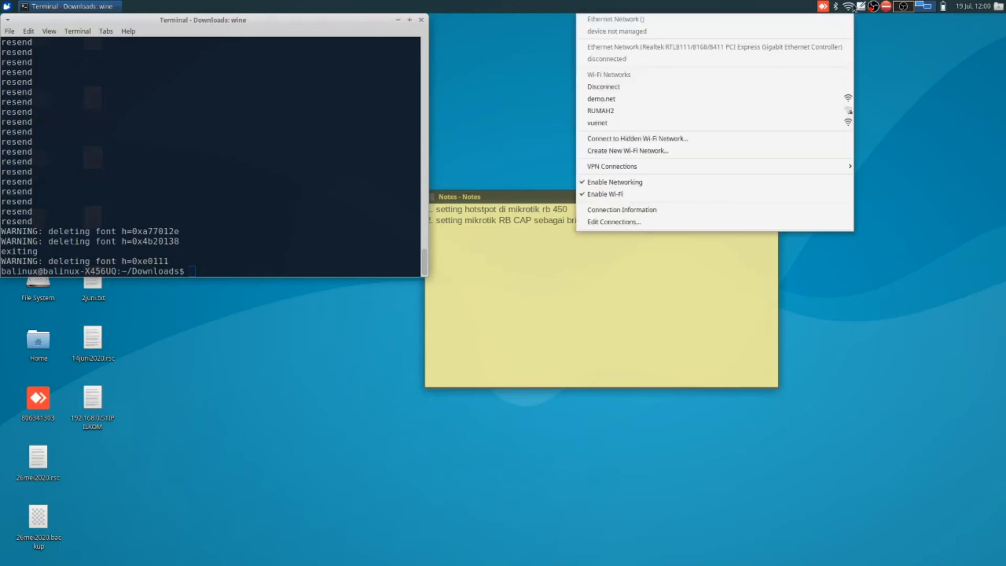
pyautogui.click(751, 98)
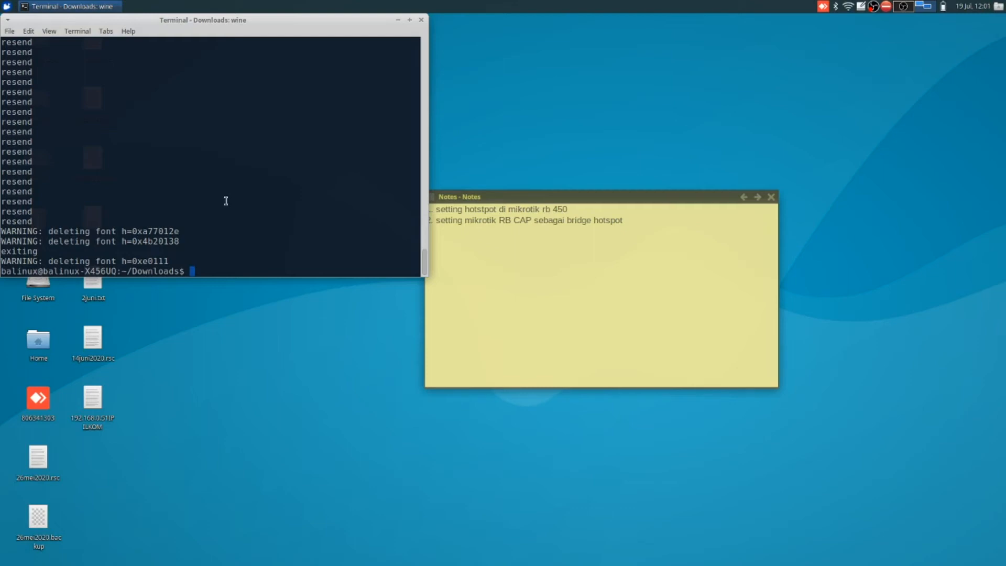
pyautogui.hotkey('alt', 'F3')
pyautogui.write('firefox')
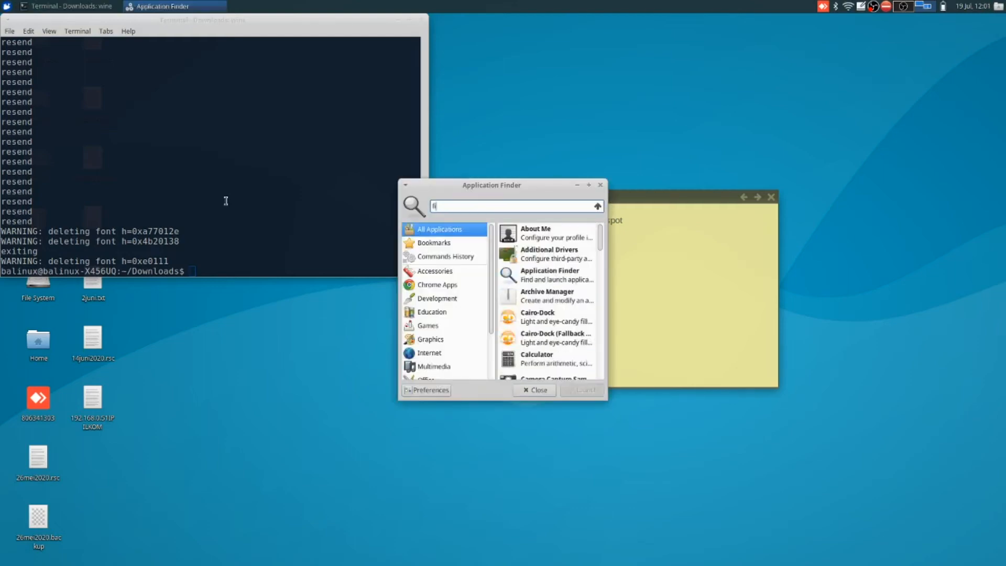
pyautogui.press('Return')
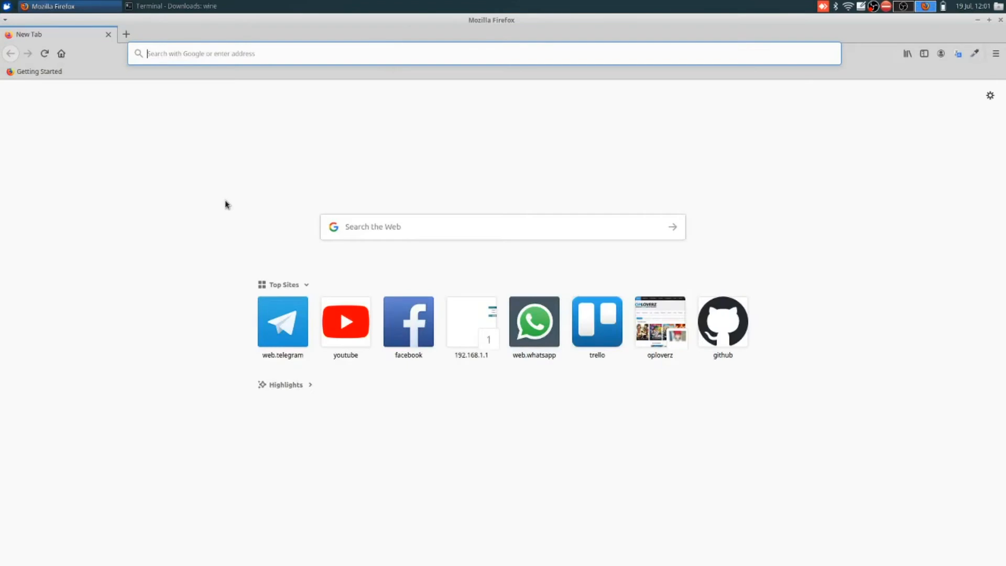
# Step: Browse to demo.net, dismiss the insecure-connection warning and focus the hotspot login field
pyautogui.write('demo.net')
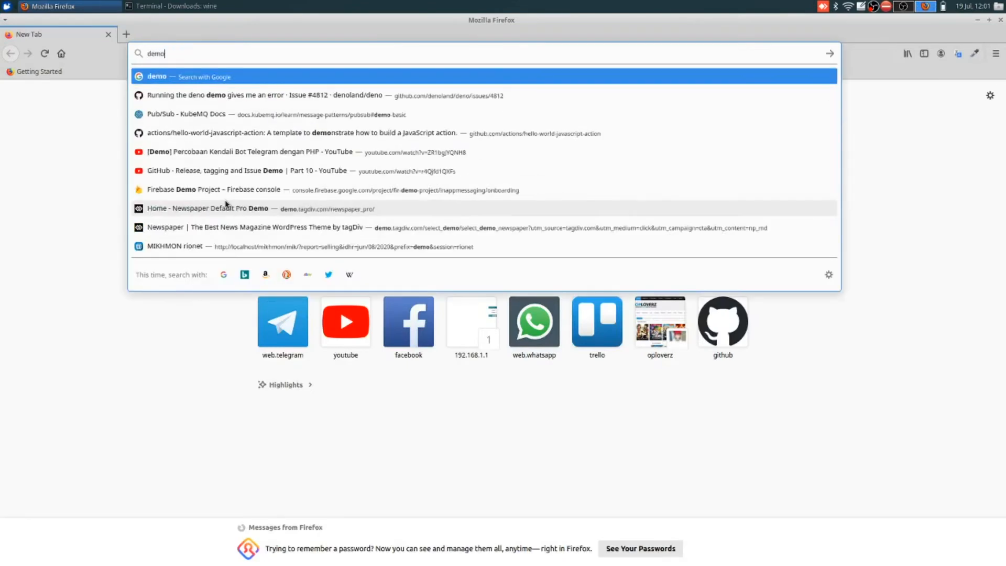
pyautogui.press('Return')
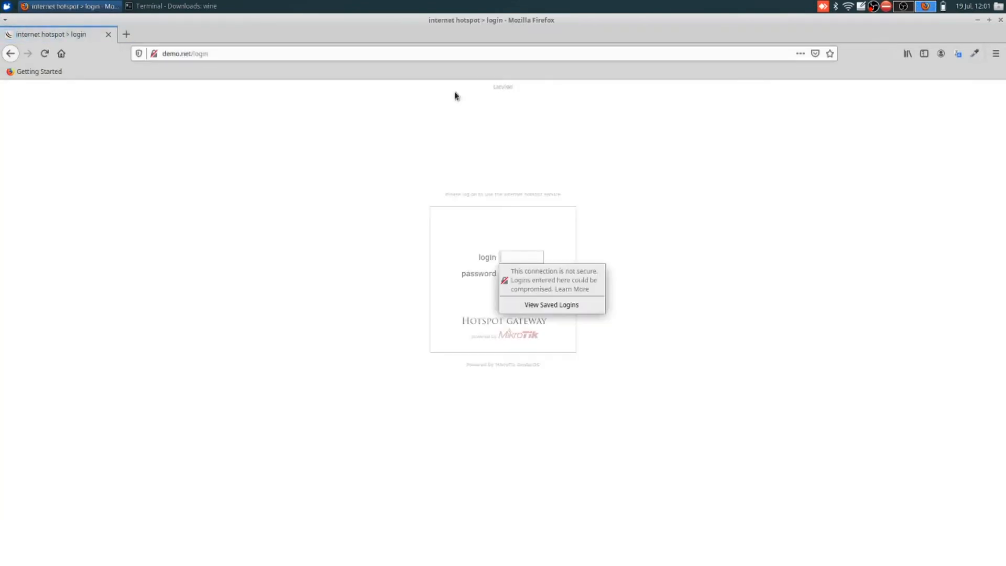
pyautogui.click(464, 153)
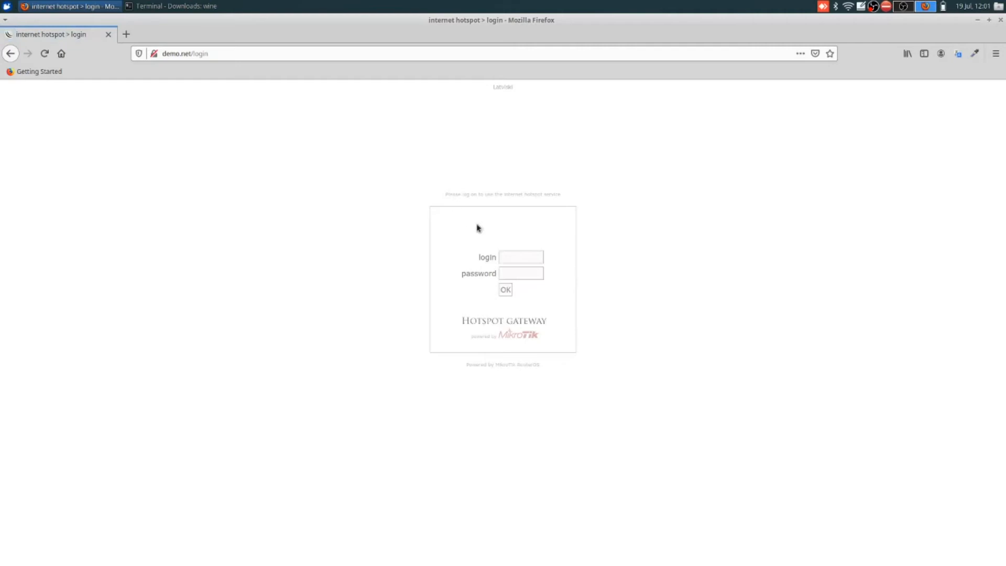
pyautogui.click(522, 256)
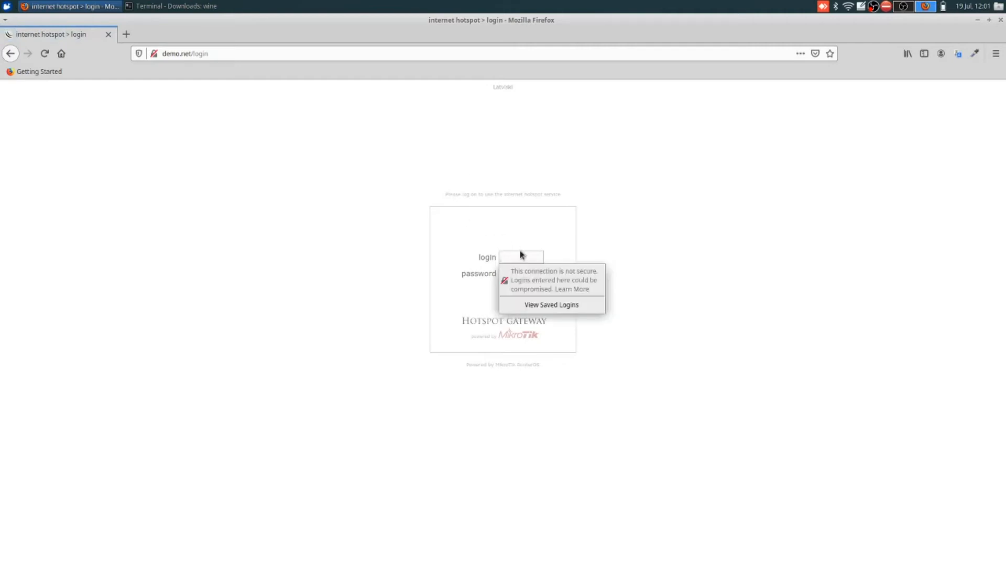
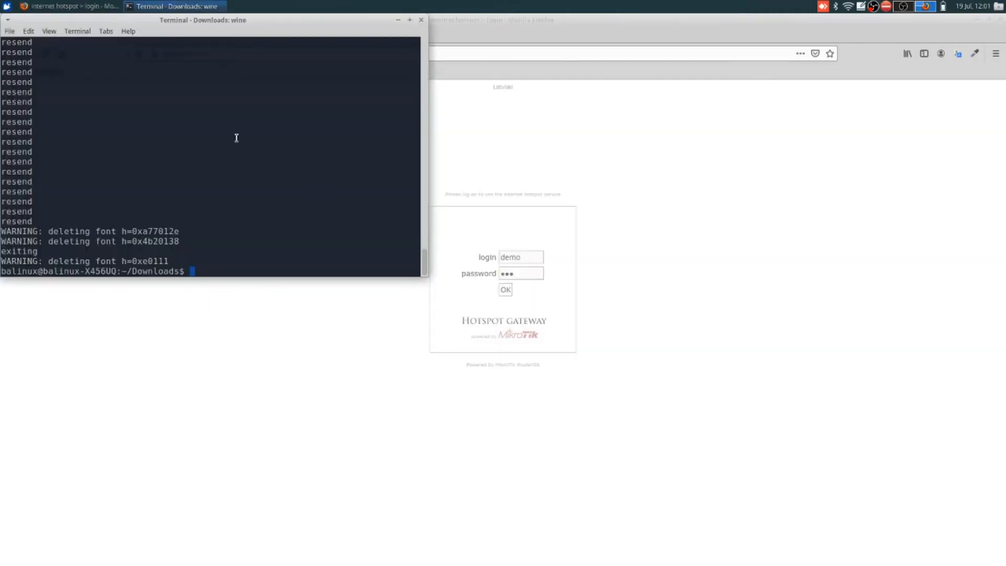
# Step: In a new terminal tab, clear the screen, go home and ping 8.8.8.8, getting Destination Net Unreachable
pyautogui.hotkey('ctrl', 'shift', 't')
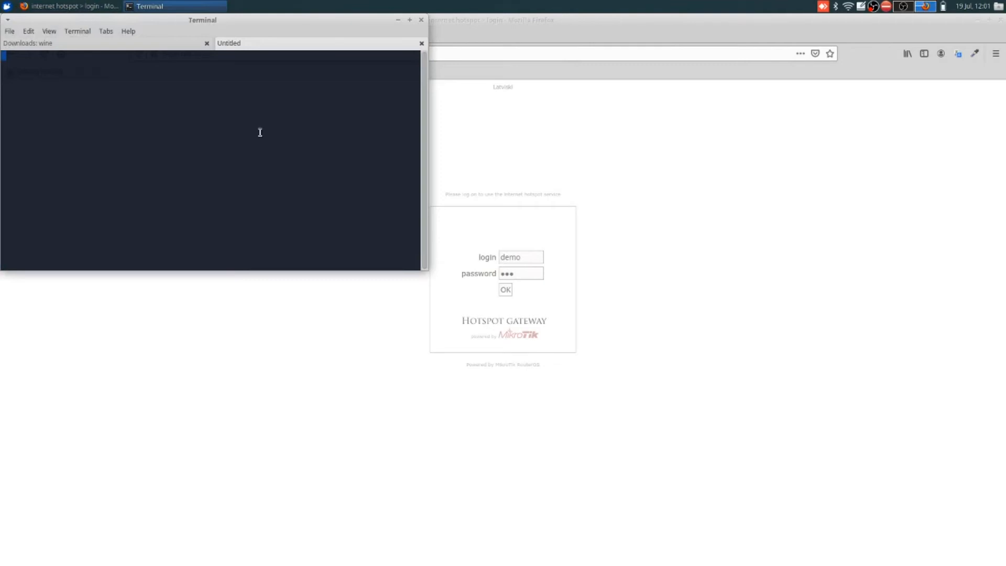
pyautogui.hotkey('ctrl', 'c')
pyautogui.hotkey('ctrl', 'c')
pyautogui.hotkey('ctrl', 'c')
pyautogui.write('clea')
pyautogui.press('Return')
pyautogui.hotkey('ctrl', 'c')
pyautogui.hotkey('ctrl', 'c')
pyautogui.write('clear')
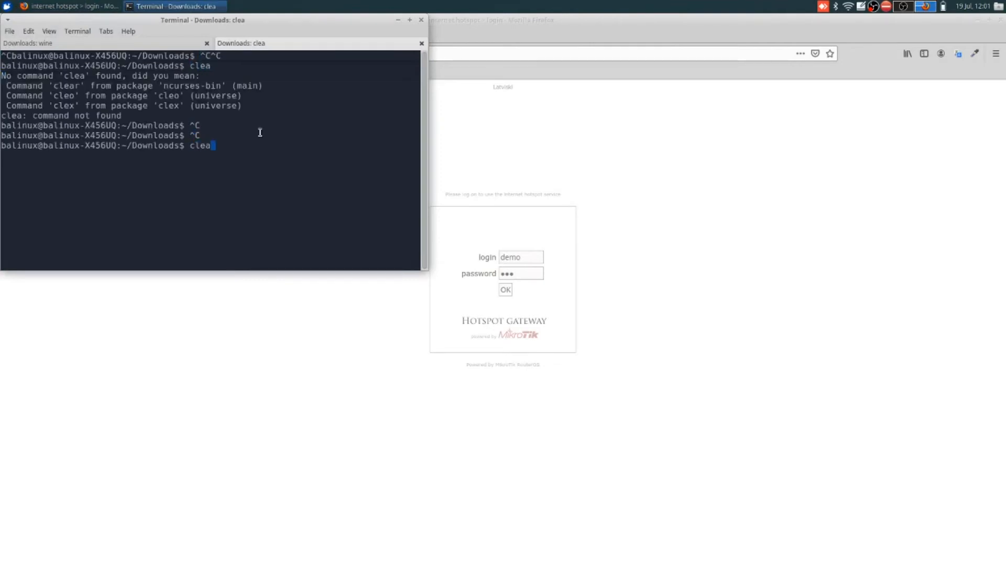
pyautogui.press('Return')
pyautogui.write('cd')
pyautogui.press('Return')
pyautogui.write('ping 8.8.8.')
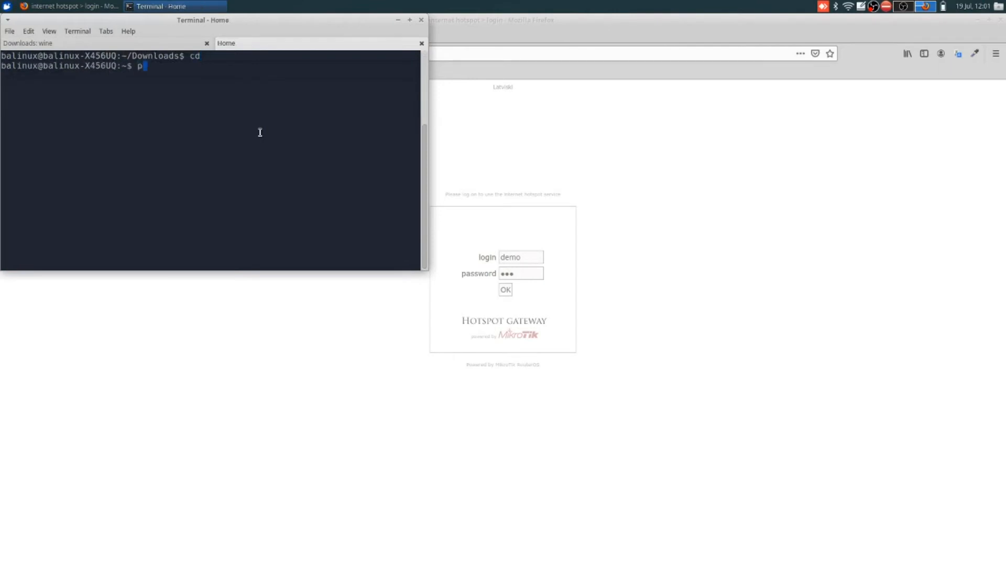
pyautogui.write('8')
pyautogui.press('Return')
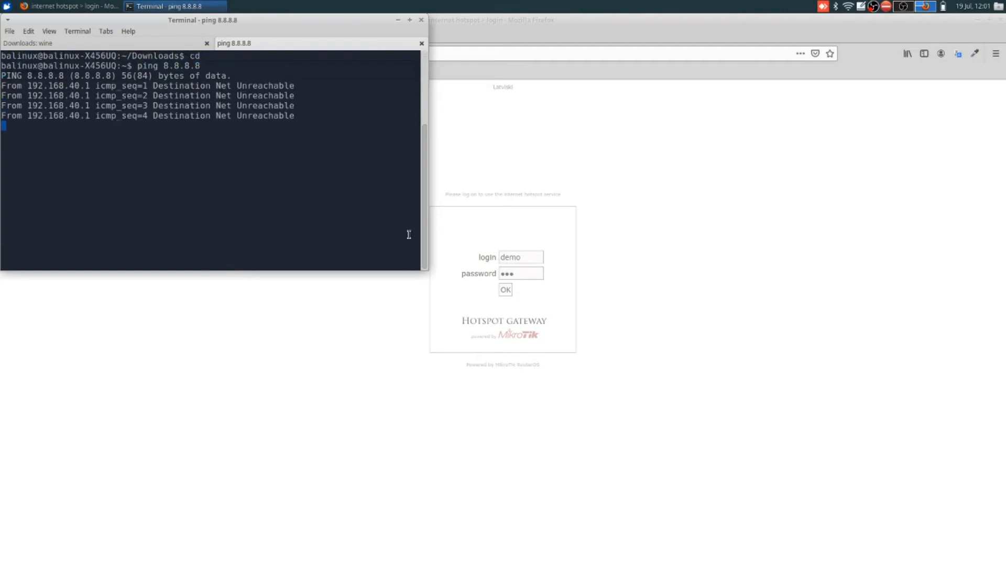
# Step: Re-enter the hotspot password, submit the login and decline saving it
pyautogui.click(518, 272)
pyautogui.press('BackSpace')
pyautogui.press('BackSpace')
pyautogui.press('BackSpace')
pyautogui.write('demo')
pyautogui.press('Return')
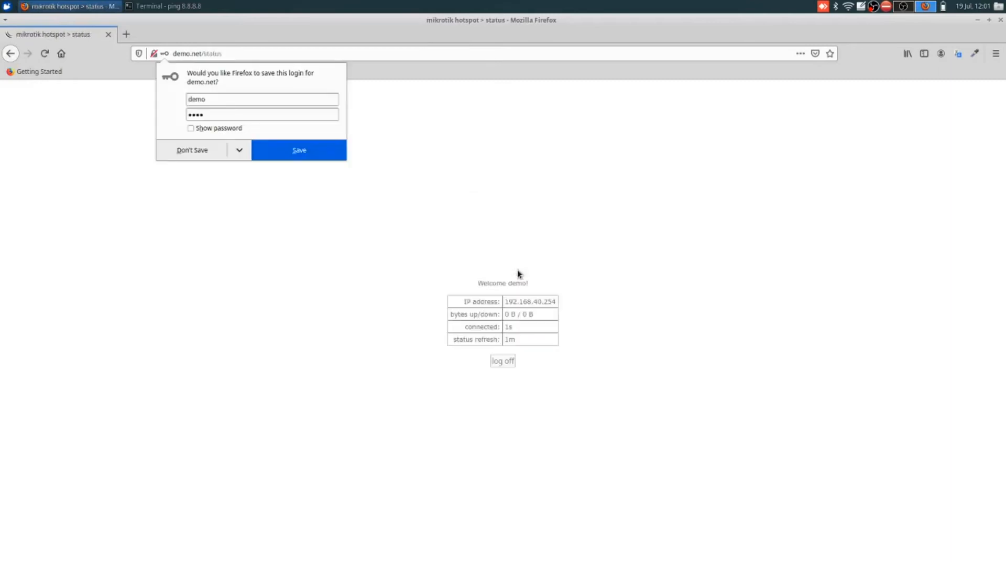
pyautogui.click(308, 241)
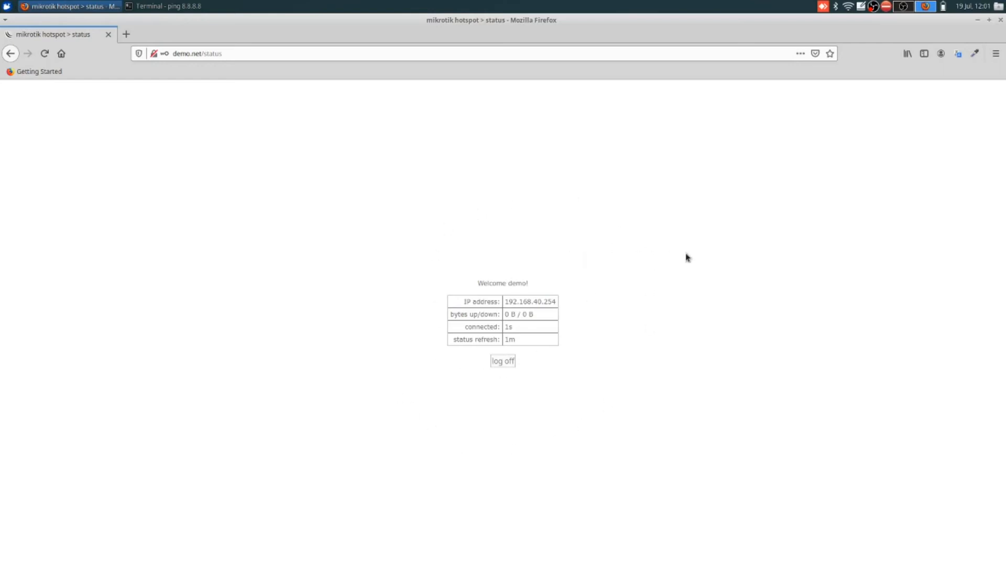
# Step: Switch between the terminal and Firefox, then recall the WinBox launch command in the Downloads: wine tab
pyautogui.hotkey('alt', 'Tab')
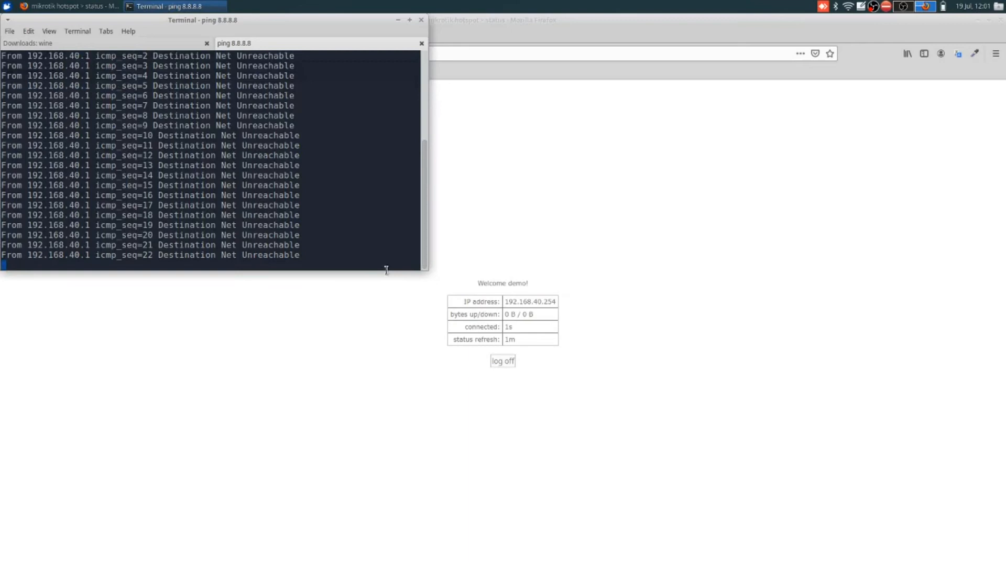
pyautogui.doubleClick(368, 243)
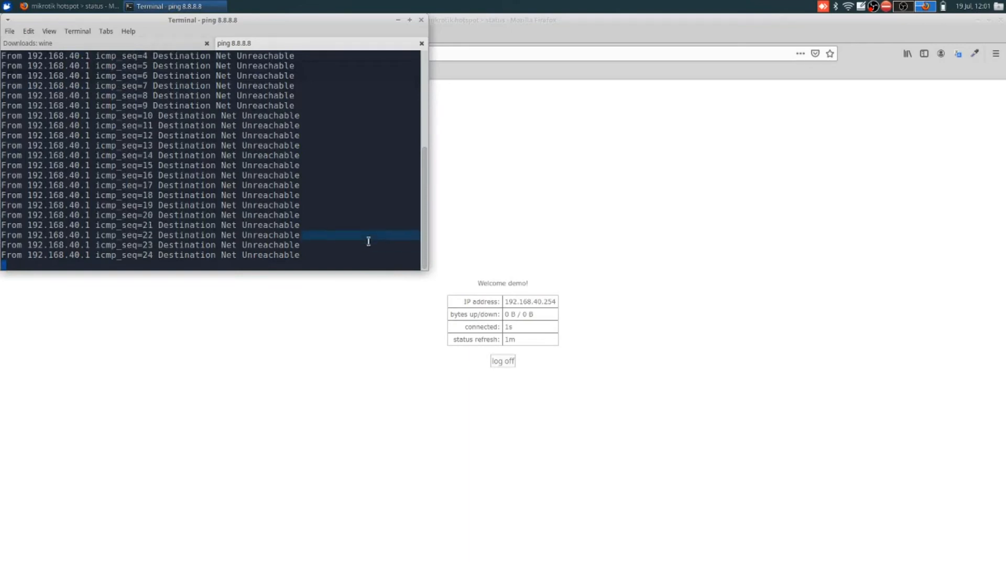
pyautogui.hotkey('alt', 'Tab')
pyautogui.hotkey('alt', 'Tab')
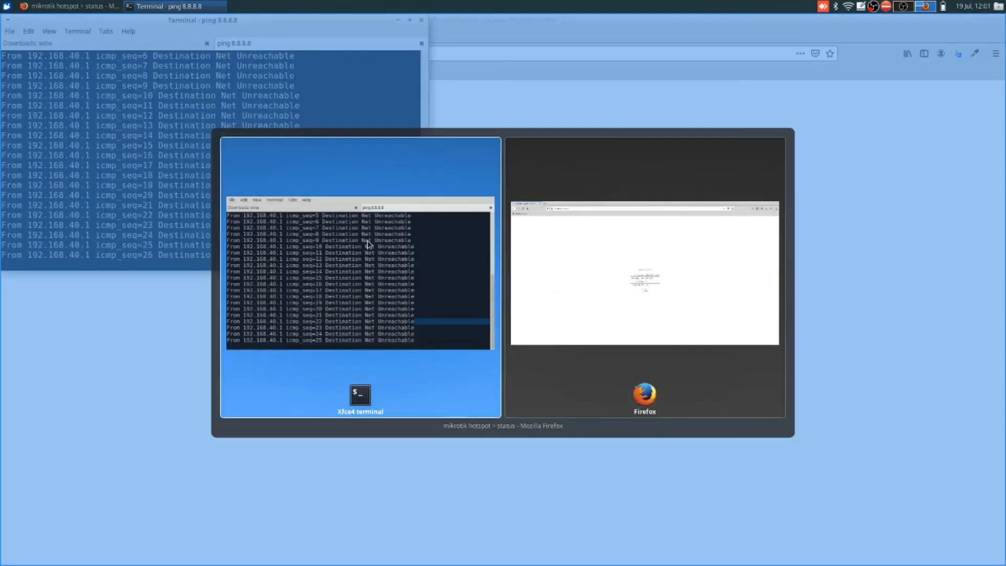
pyautogui.hotkey('alt', 'Tab')
pyautogui.hotkey('alt', 'Tab')
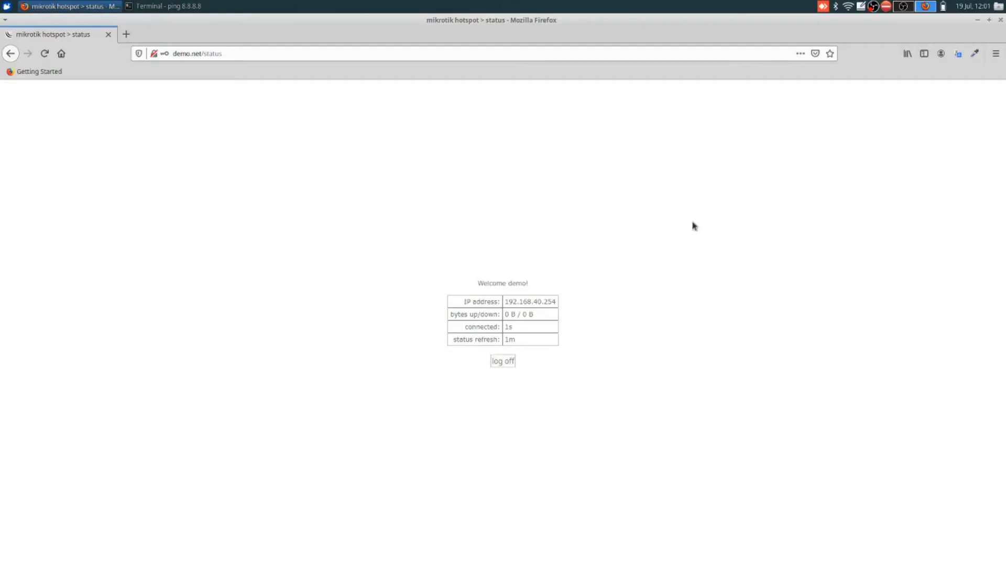
pyautogui.hotkey('alt', 'Tab')
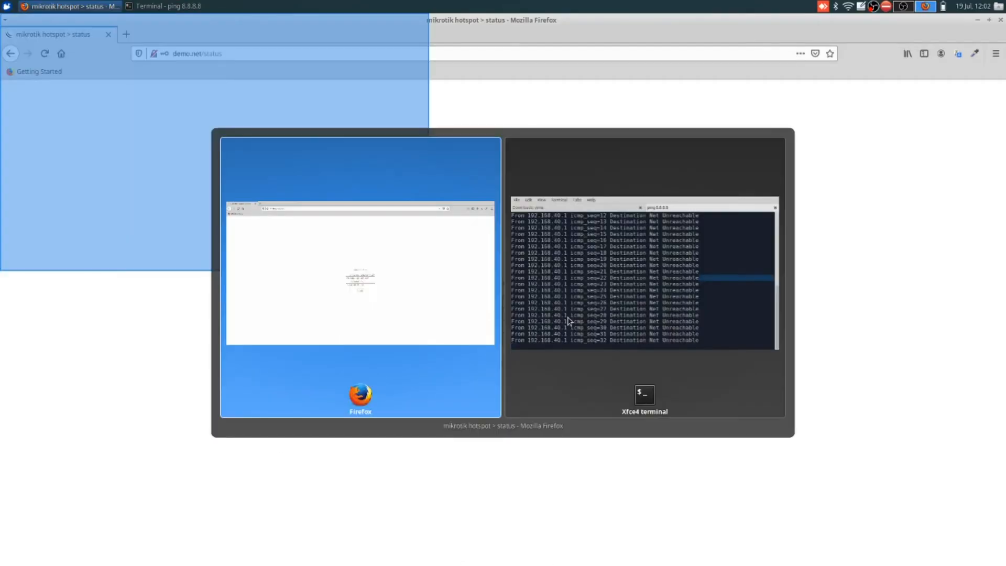
pyautogui.hotkey('alt', 'Tab')
pyautogui.hotkey('alt', 'Tab')
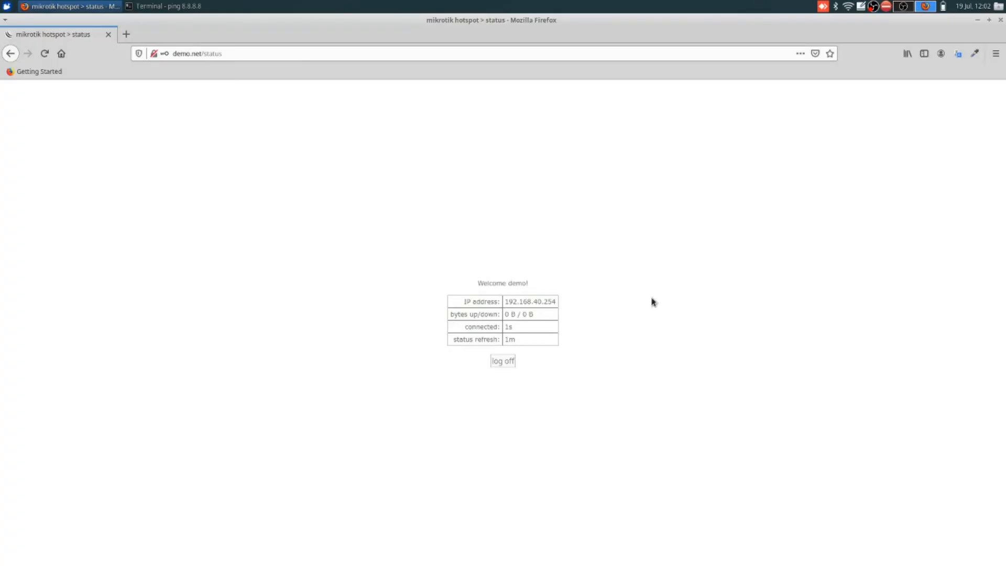
pyautogui.hotkey('alt', 'Tab')
pyautogui.hotkey('ctrl', 'pageup')
pyautogui.press('Up')
# Step: Launch WinBox, connect and check bridge1's ports, then close it and relaunch wine winbox-2.2.18.exe
pyautogui.press('Return')
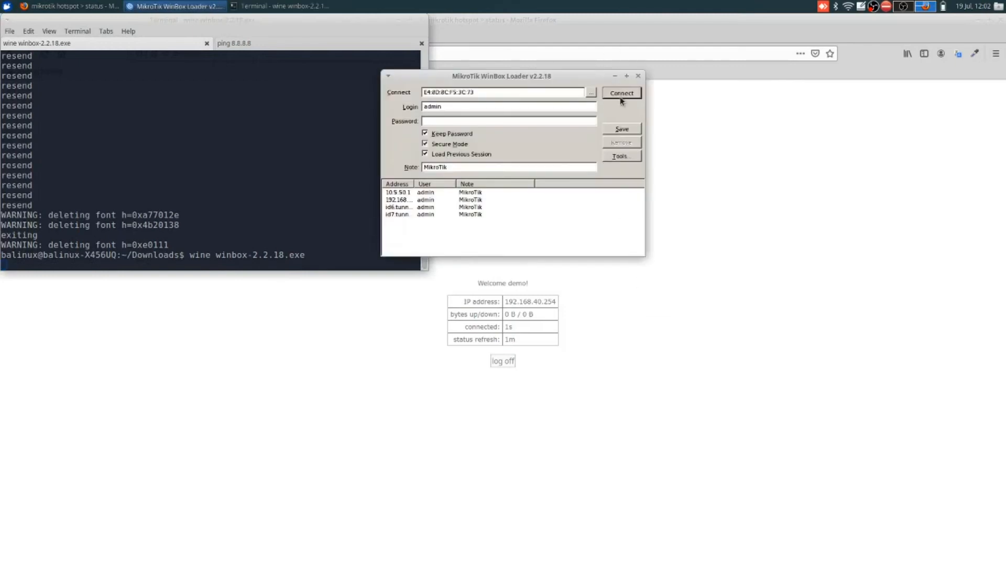
pyautogui.click(621, 94)
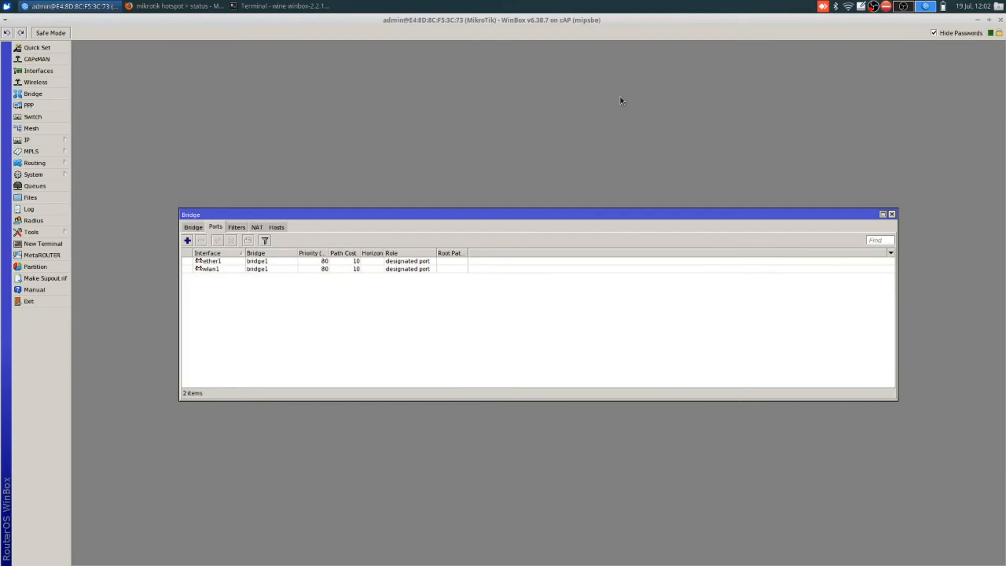
pyautogui.click(186, 229)
pyautogui.click(214, 228)
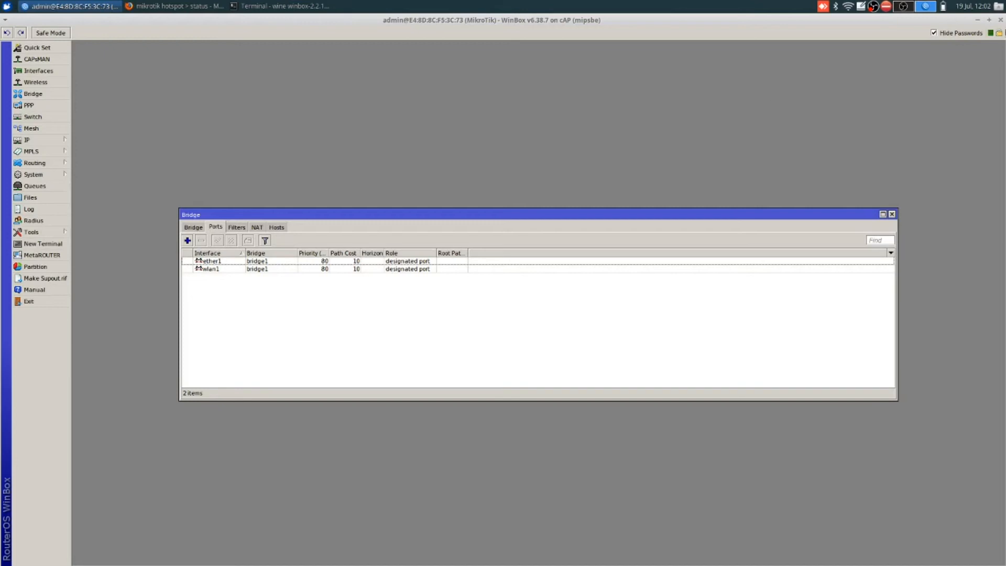
pyautogui.click(1001, 20)
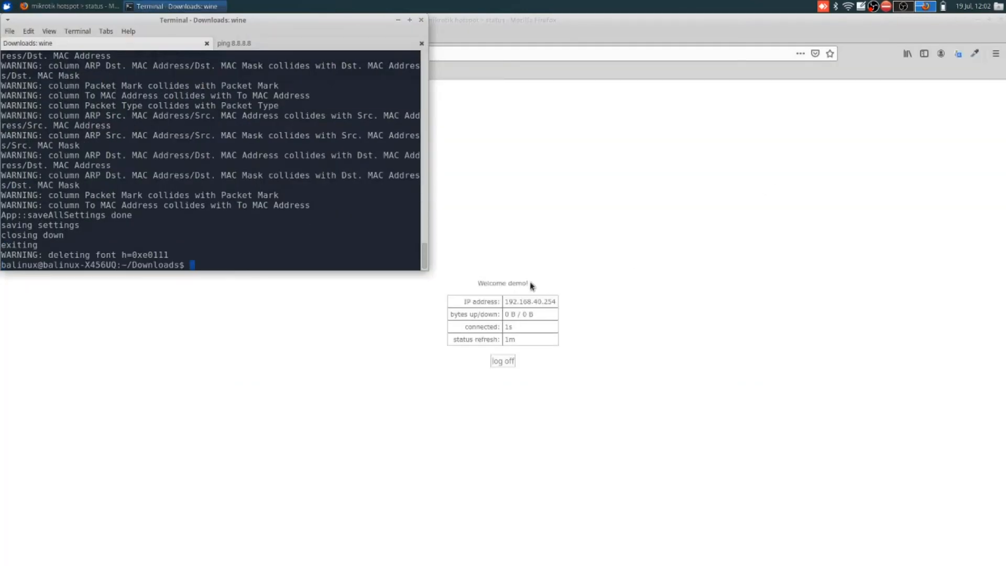
pyautogui.press('Up')
pyautogui.press('Return')
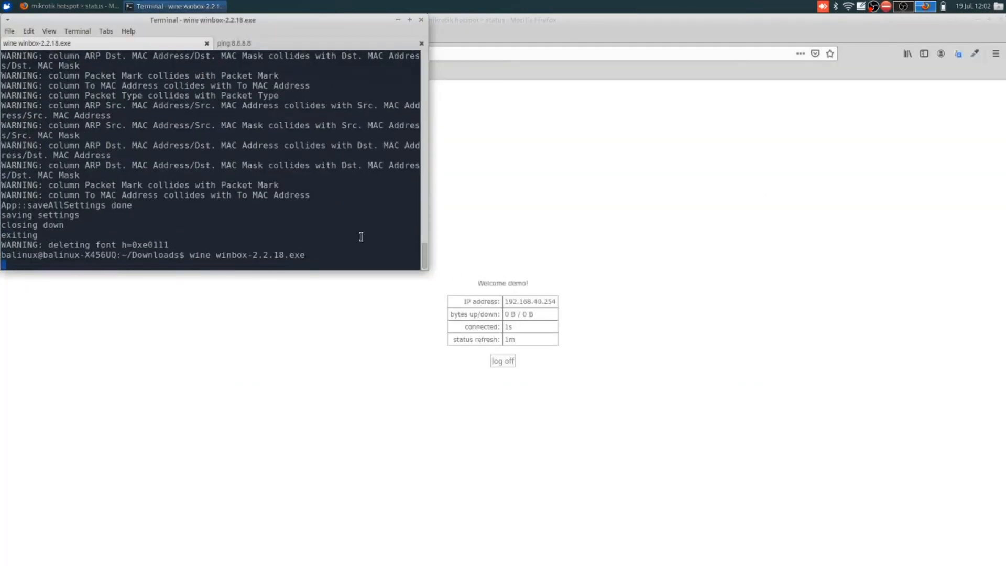
# Step: Connect WinBox to the discovered router at 192.168.40.1
pyautogui.click(592, 94)
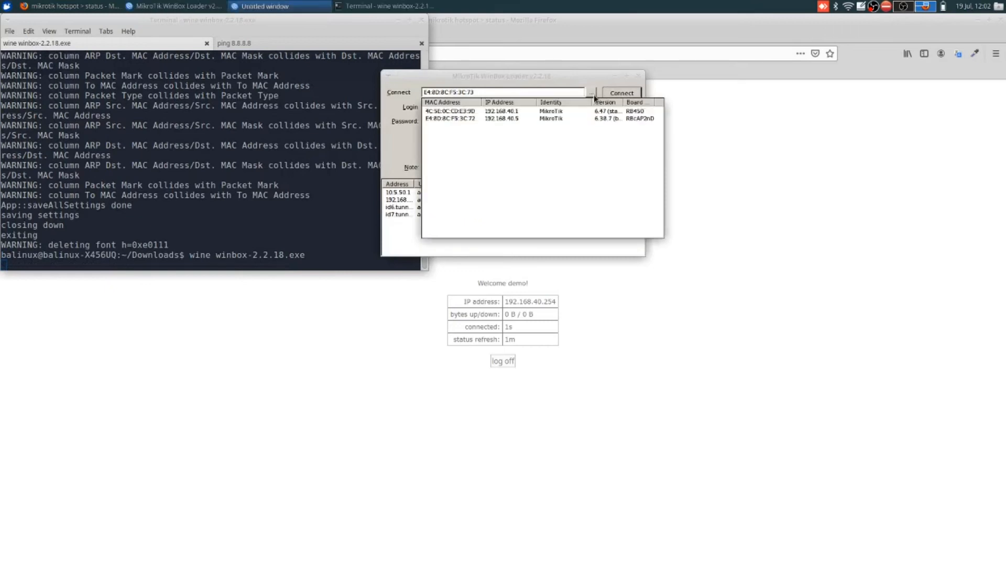
pyautogui.click(524, 112)
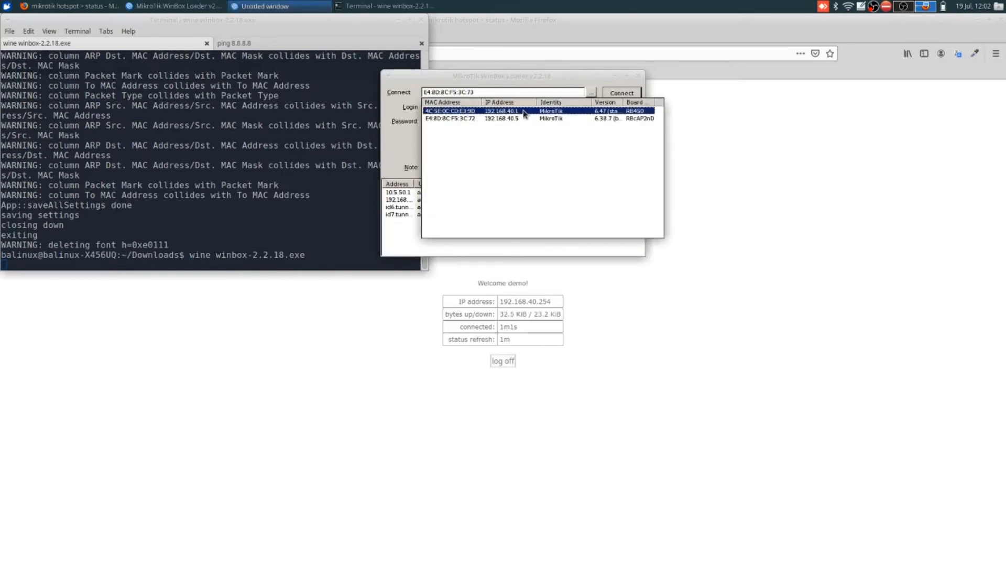
pyautogui.click(523, 112)
pyautogui.click(613, 94)
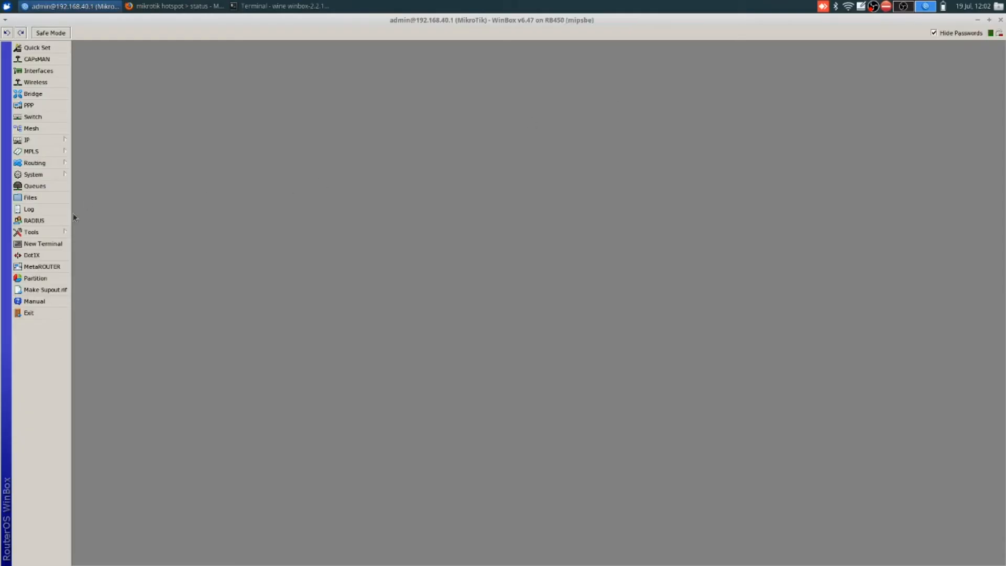
# Step: Run ping 8.8.8.8 in a router terminal, which fails with no route to host
pyautogui.click(50, 243)
pyautogui.write('ping 8.8.8.8')
pyautogui.press('Return')
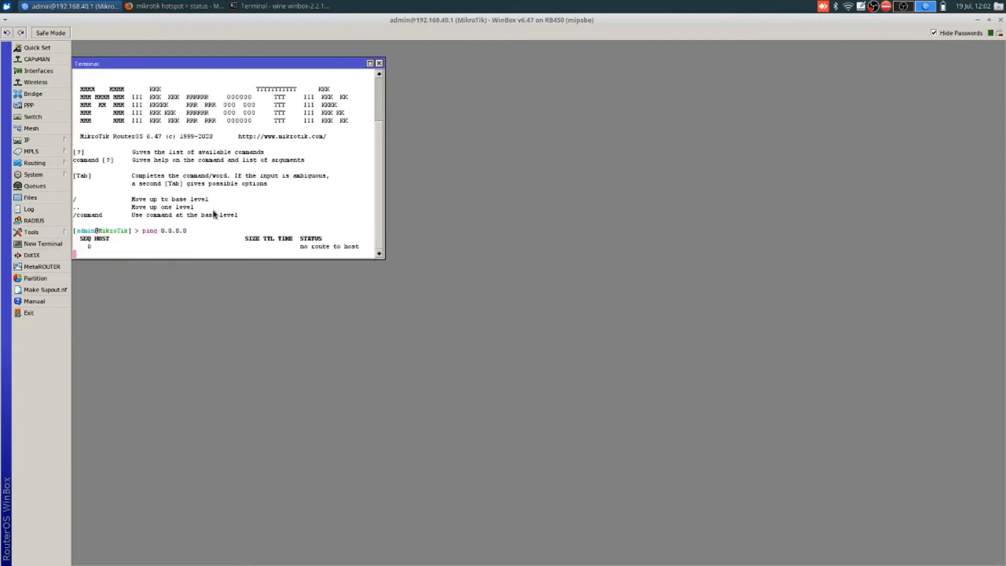
pyautogui.hotkey('ctrl', 'c')
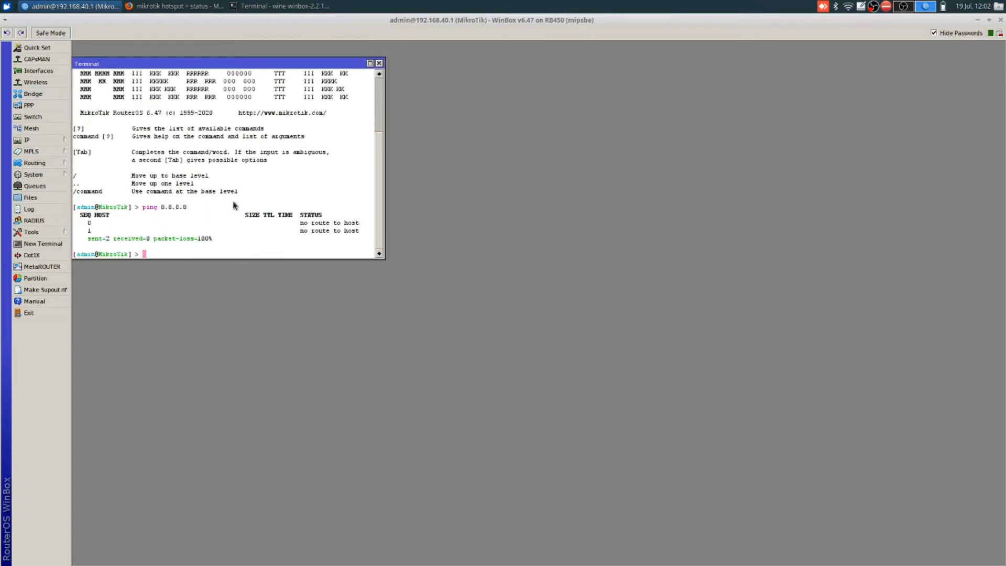
pyautogui.click(44, 142)
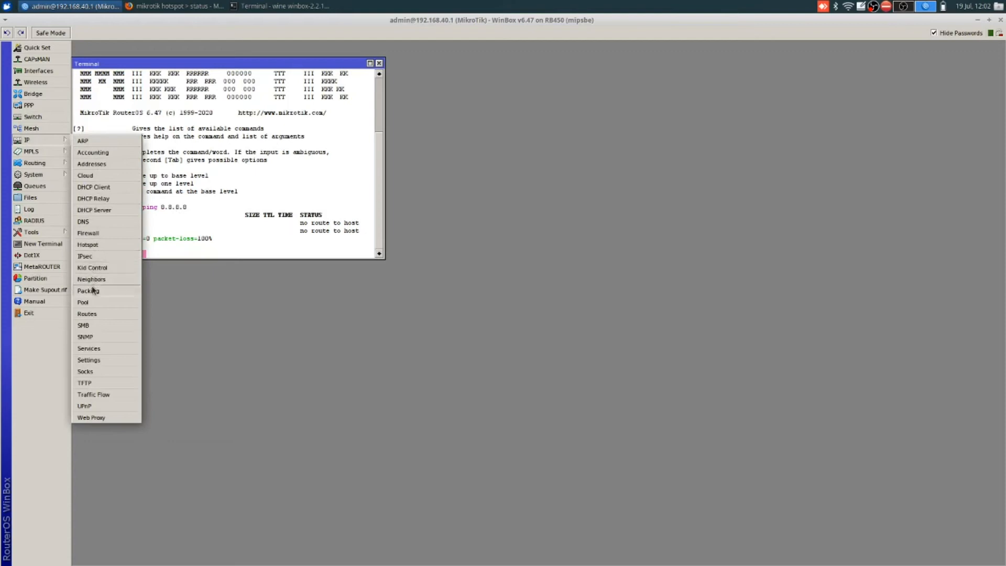
# Step: In IP > Routes, check the 0.0.0.0/0 default route until gateway 192.168.1.1 is reachable
pyautogui.click(94, 314)
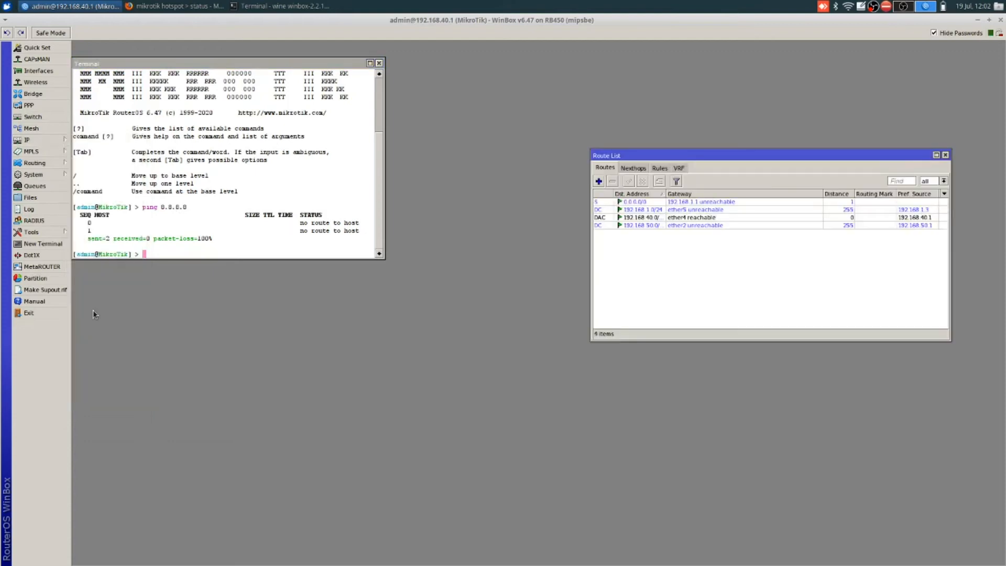
pyautogui.click(696, 205)
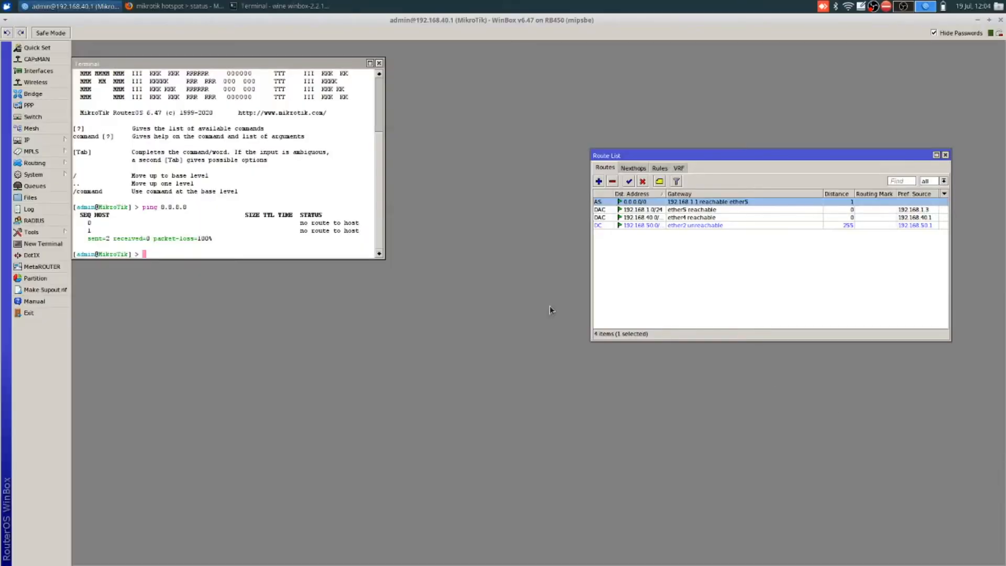
pyautogui.click(722, 208)
pyautogui.click(718, 218)
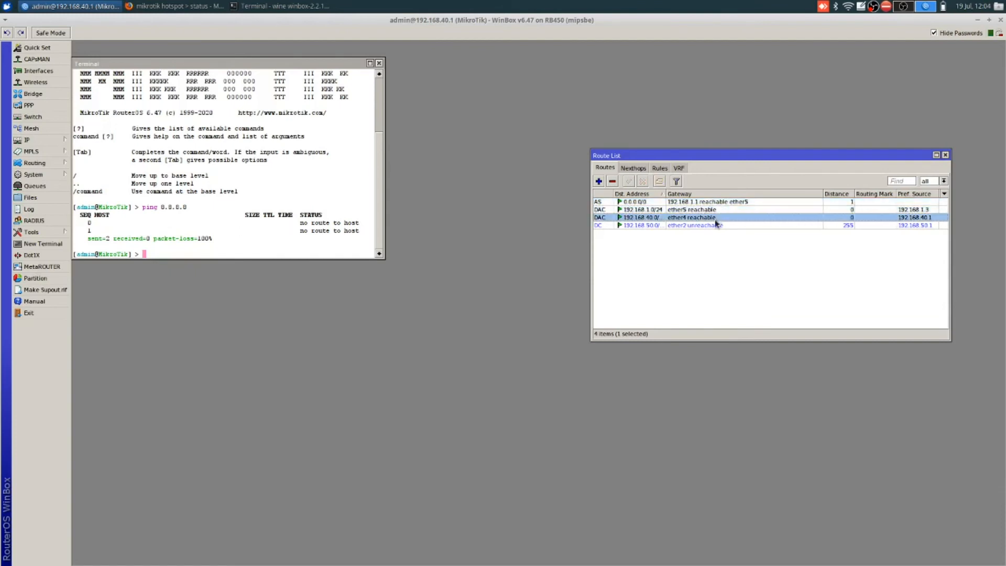
pyautogui.click(714, 227)
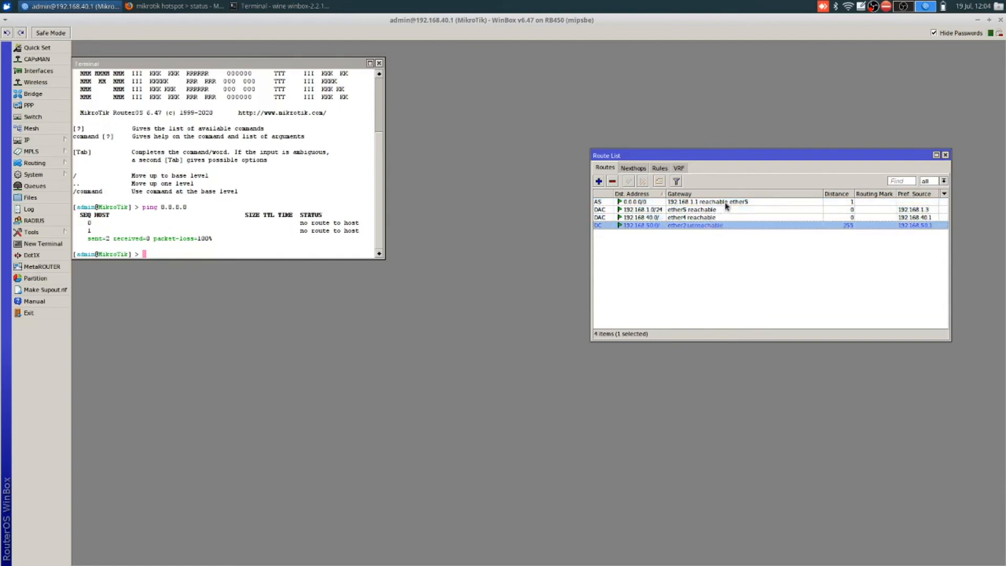
pyautogui.click(725, 202)
# Step: Re-run ping 8.8.8.8 in the router terminal, getting 0% loss, then close WinBox
pyautogui.click(215, 194)
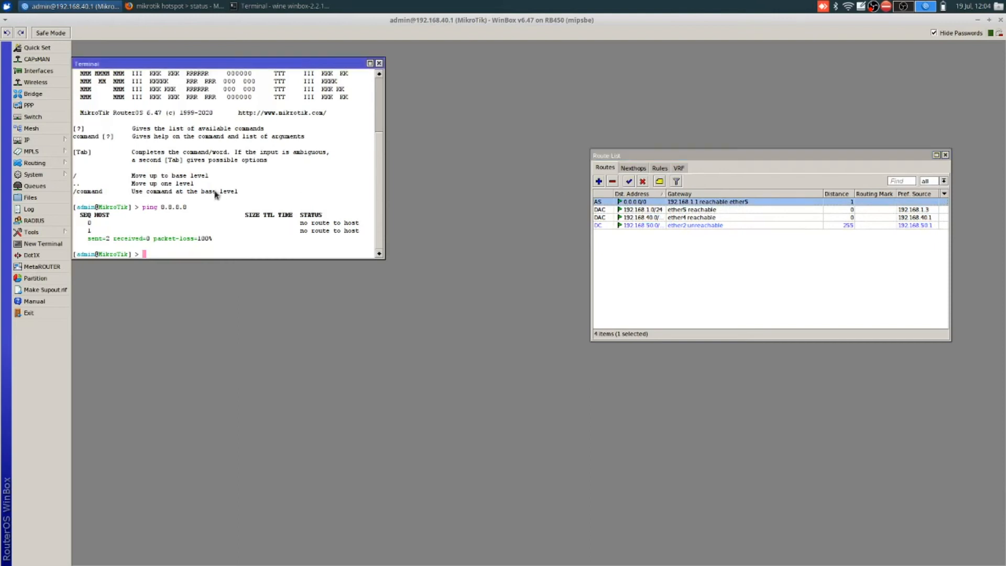
pyautogui.press('Up')
pyautogui.press('Return')
pyautogui.hotkey('ctrl', 'c')
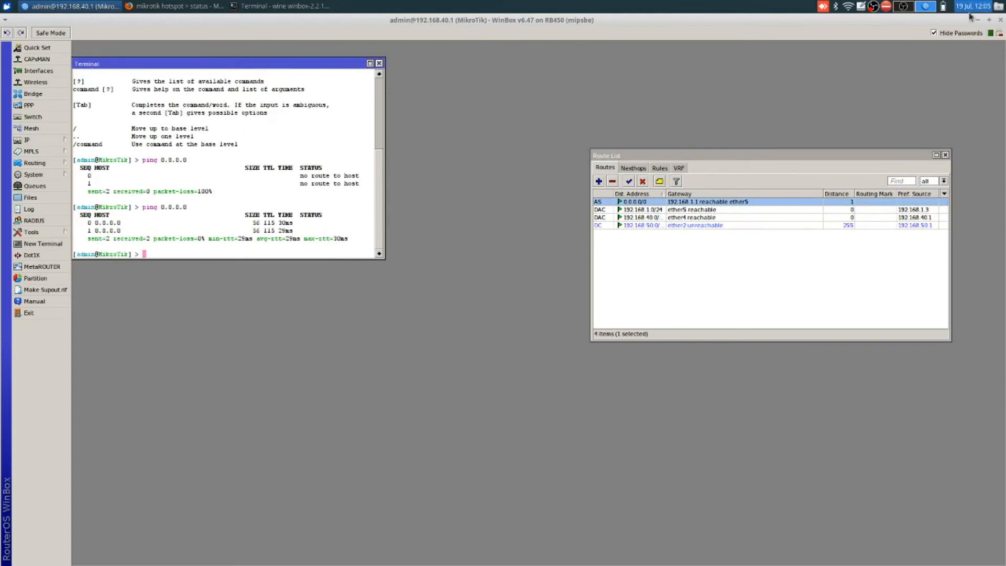
pyautogui.click(1001, 20)
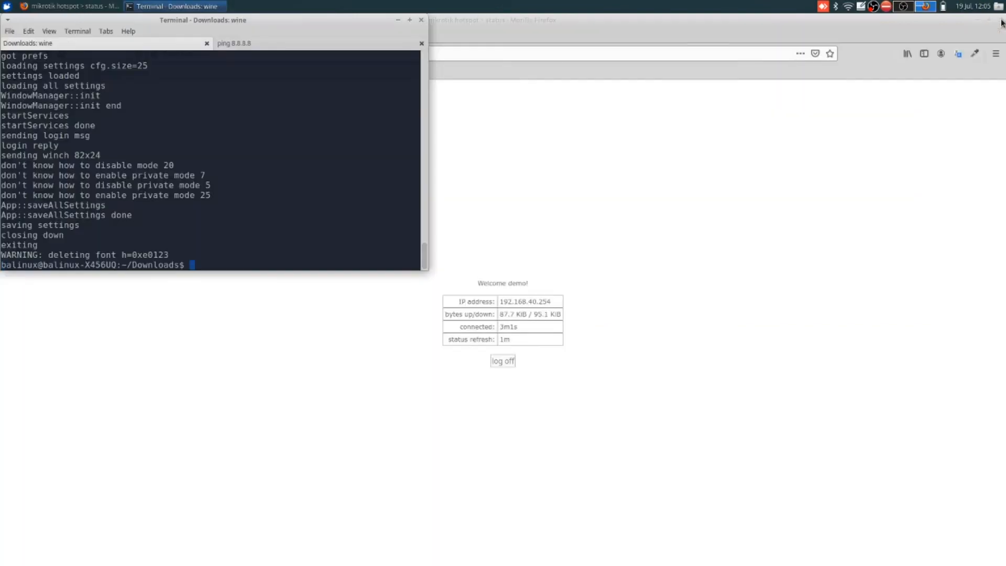
# Step: Show the laptop's ping 8.8.8.8 tab now receiving replies, then open the Wi-Fi network list
pyautogui.click(270, 45)
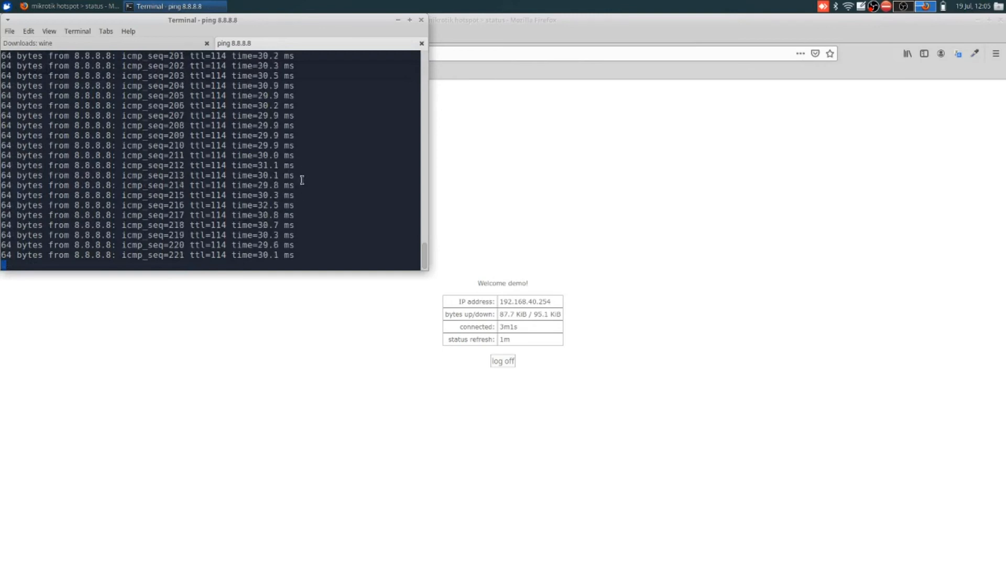
pyautogui.click(849, 8)
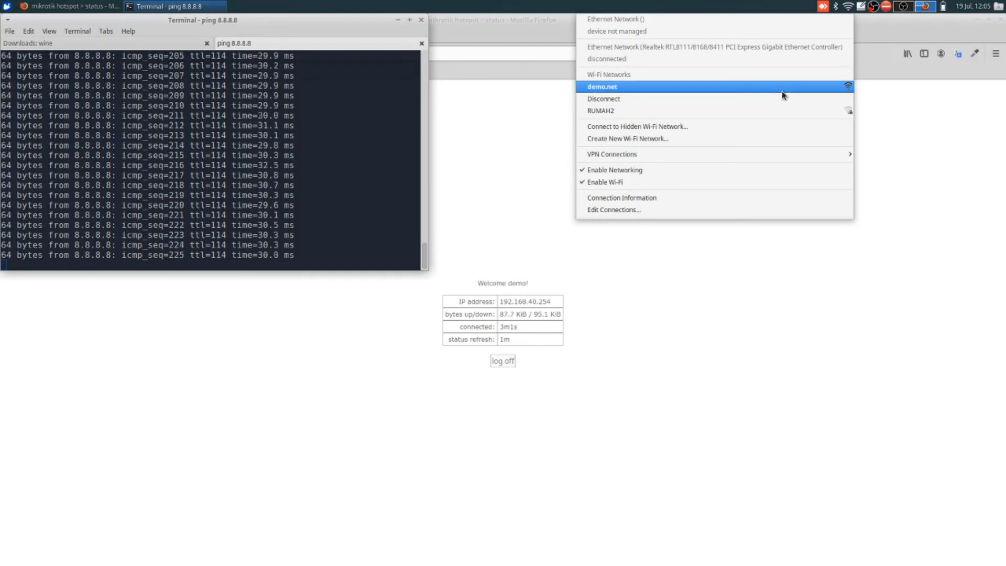